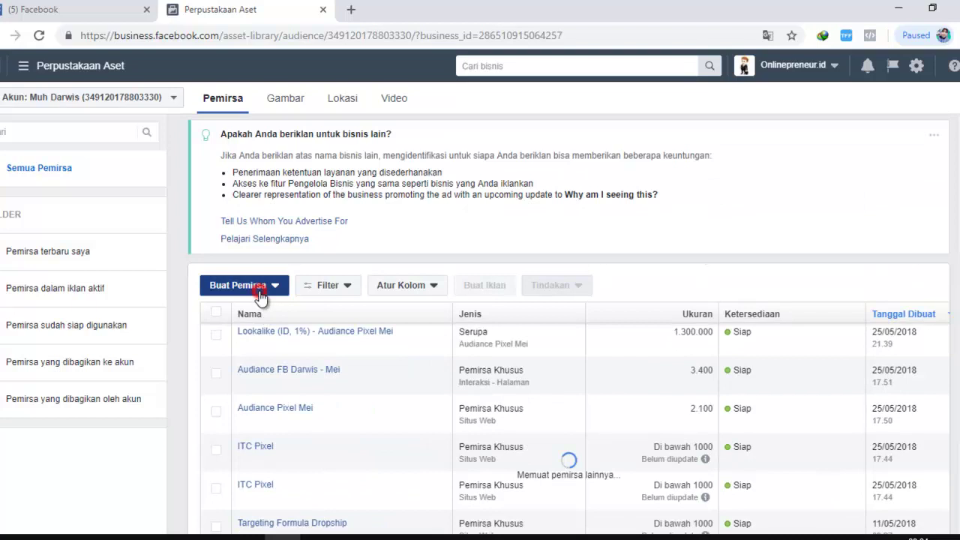
# - Start a custom audience based on video engagement, targeting people who watched at least 50% of the video
pyautogui.click(258, 292)
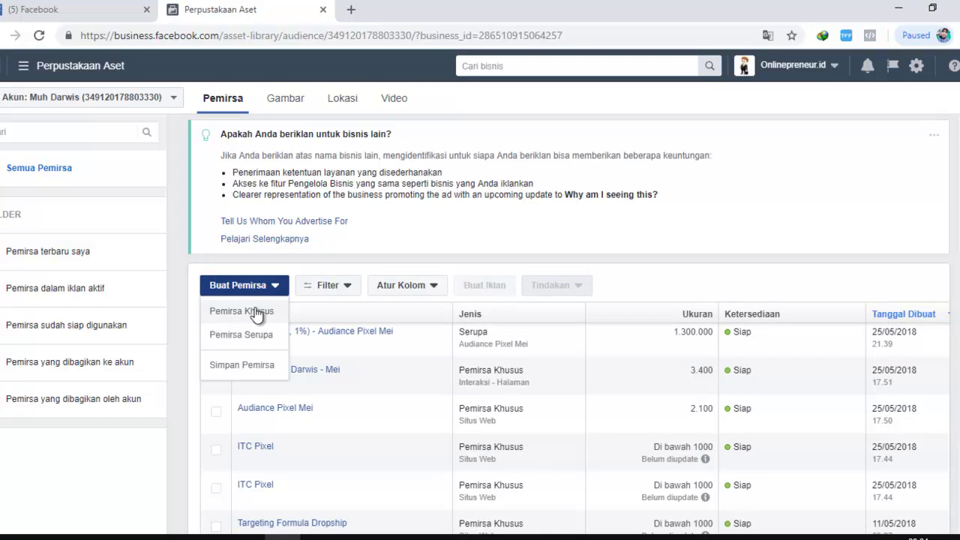
pyautogui.click(256, 311)
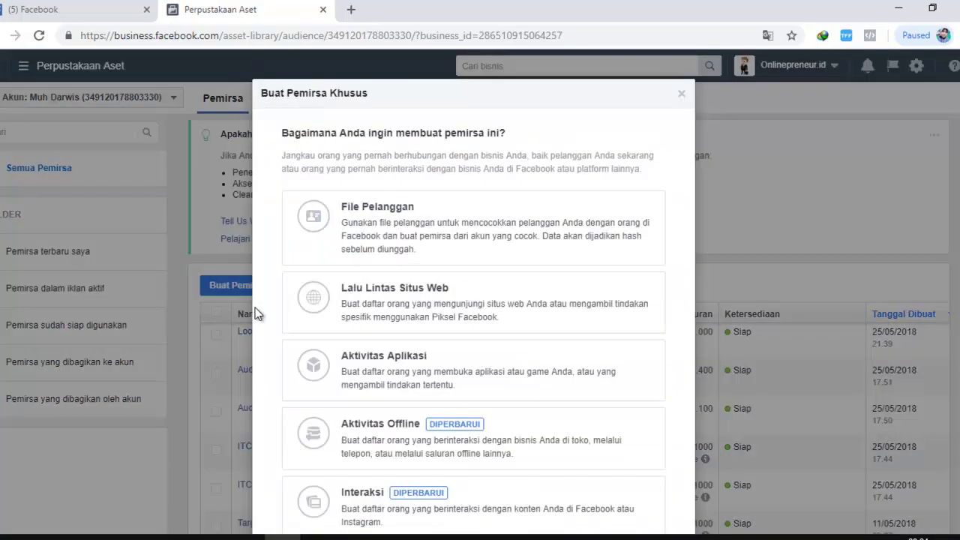
pyautogui.scroll(-2, 401, 273)
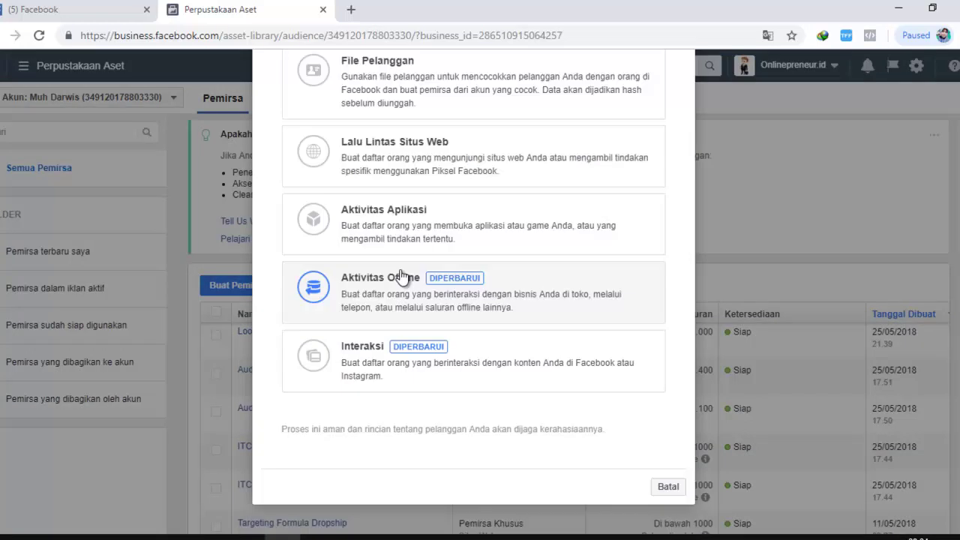
pyautogui.scroll(2, 402, 276)
pyautogui.scroll(-1, 401, 276)
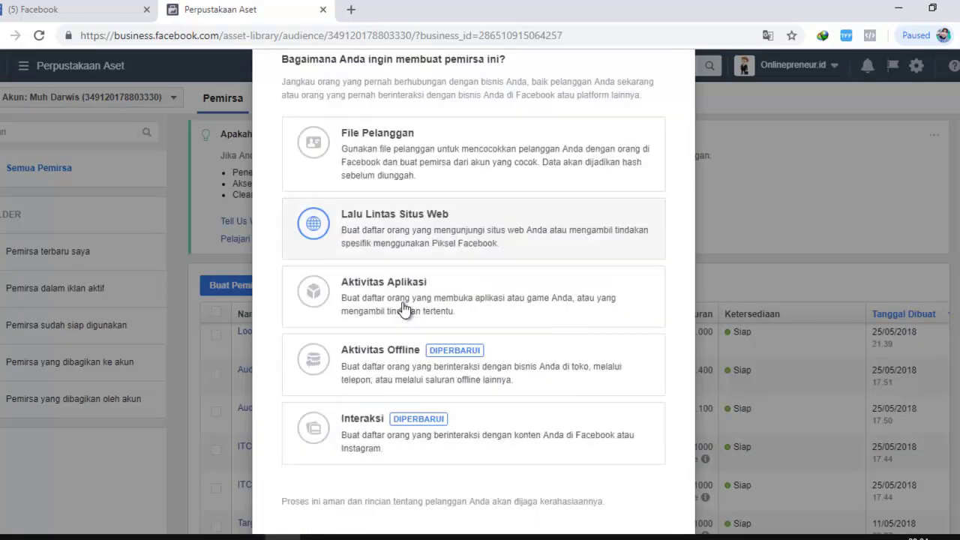
pyautogui.click(388, 437)
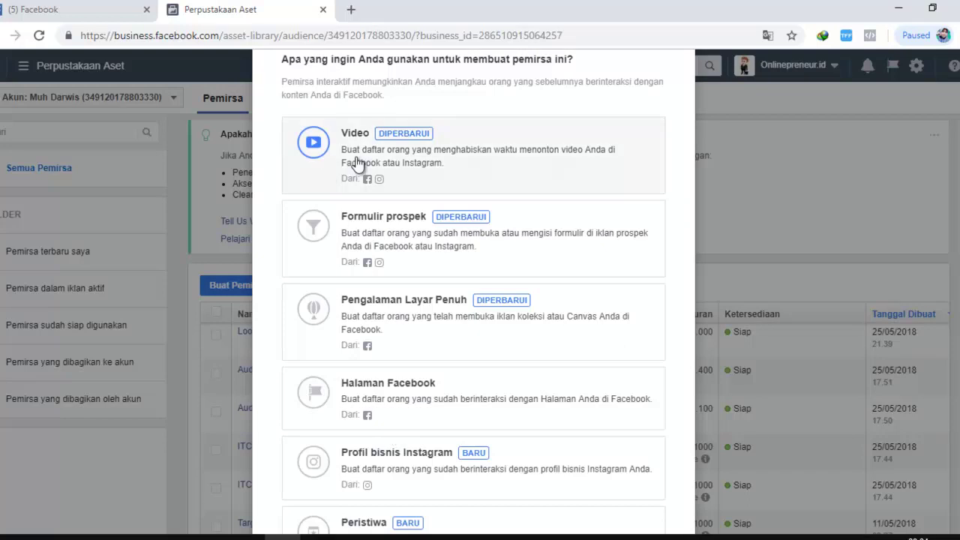
pyautogui.click(357, 163)
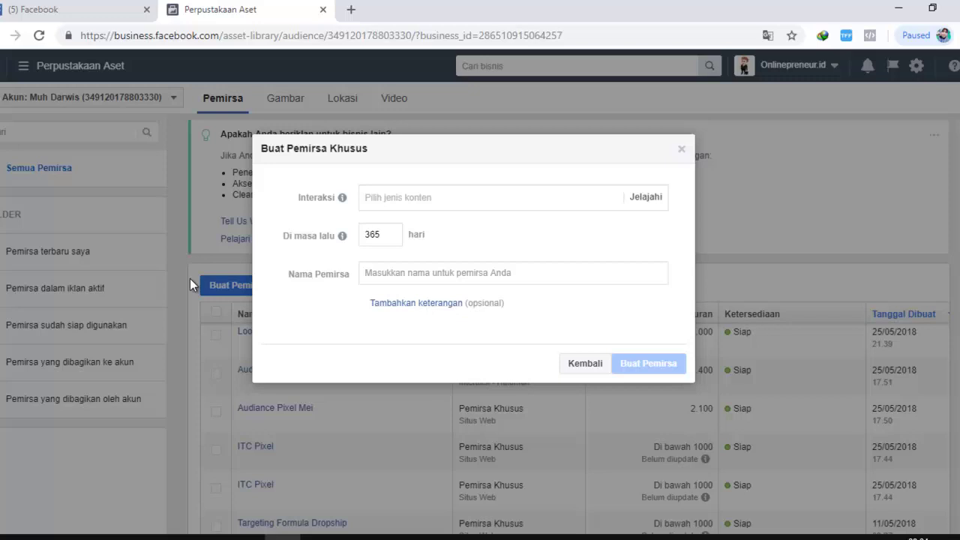
pyautogui.click(523, 197)
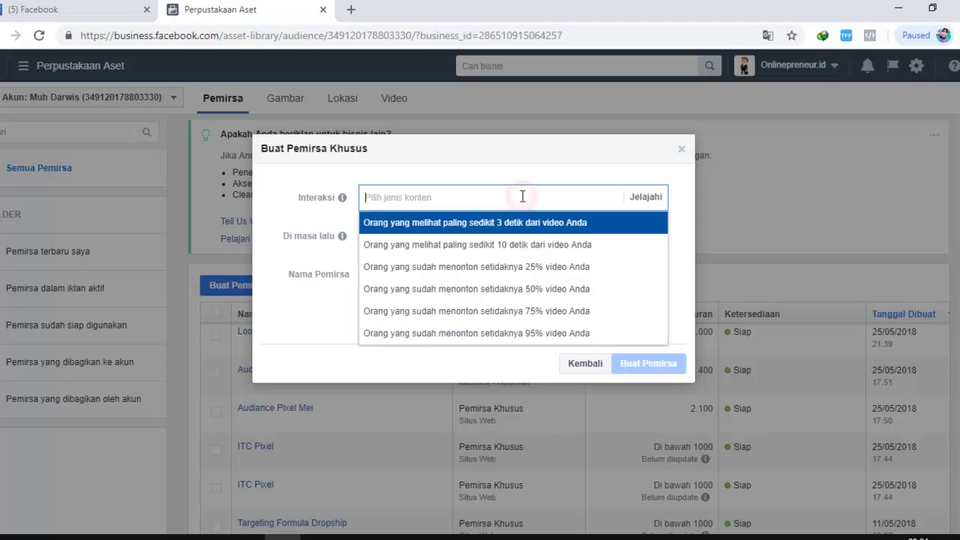
pyautogui.click(528, 297)
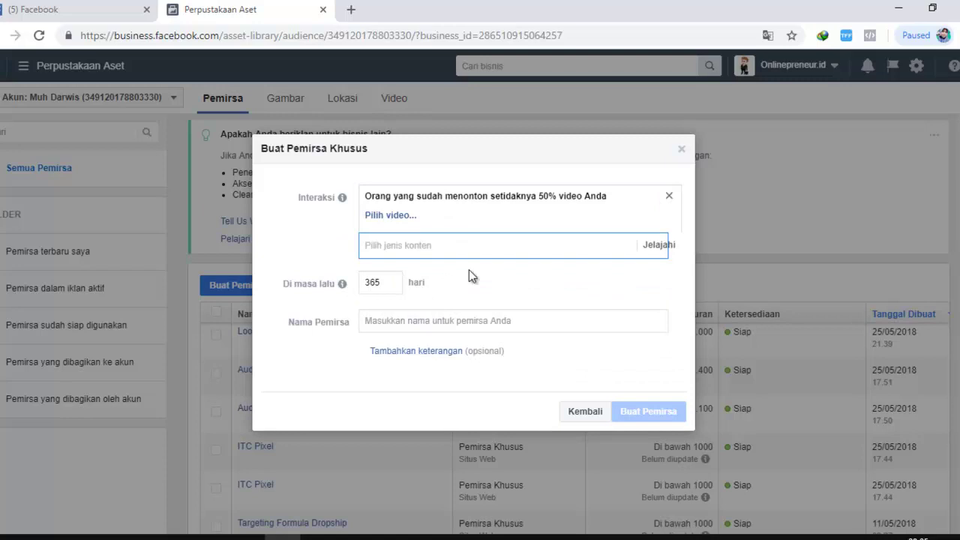
# - Open the video selection for the 50% criterion and switch the source Facebook page to Onlinepreneur.id
pyautogui.click(387, 215)
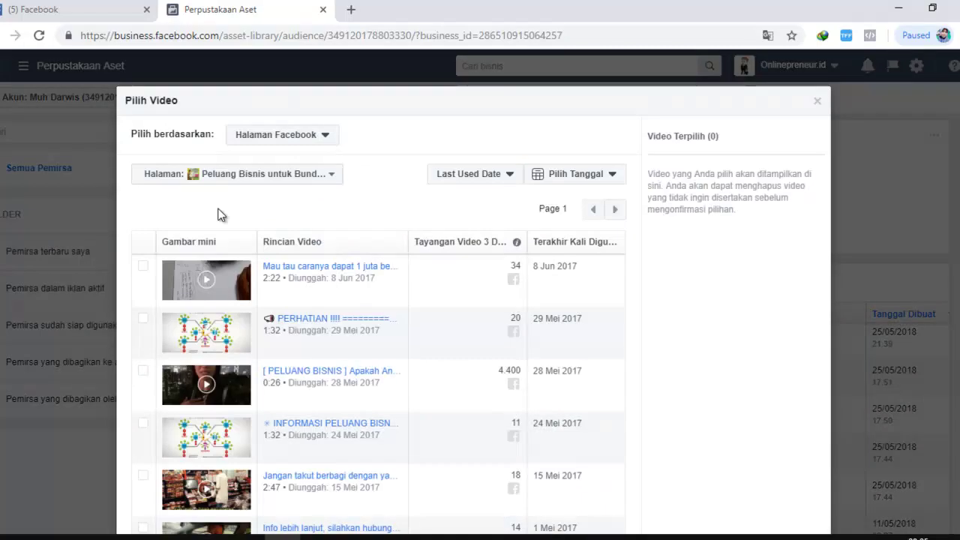
pyautogui.click(241, 173)
pyautogui.scroll(-6, 258, 323)
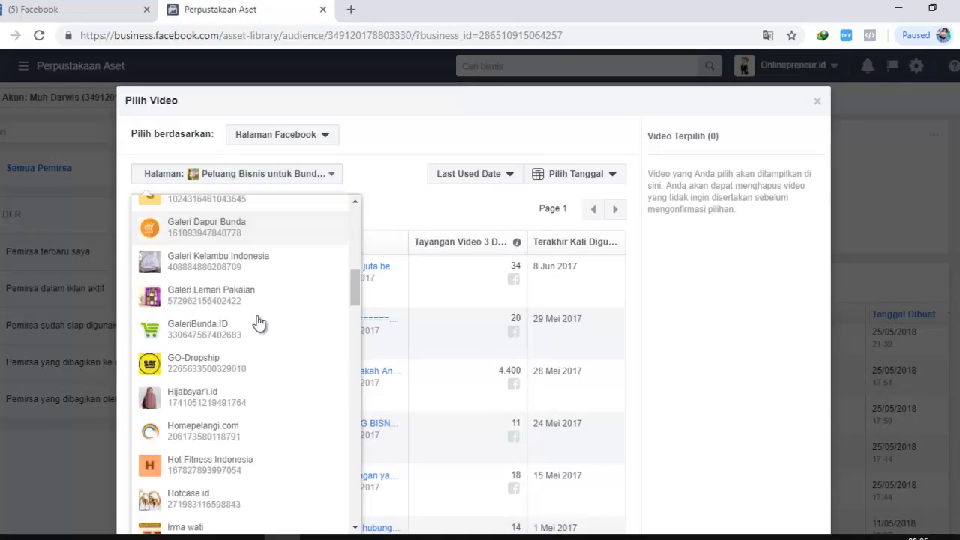
pyautogui.scroll(-10, 258, 323)
pyautogui.scroll(-5, 258, 323)
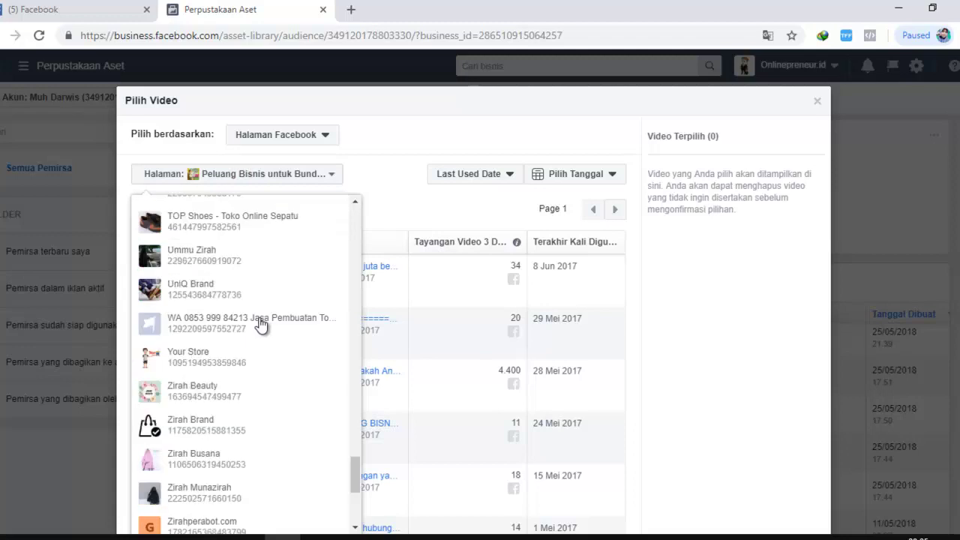
pyautogui.scroll(-5, 263, 321)
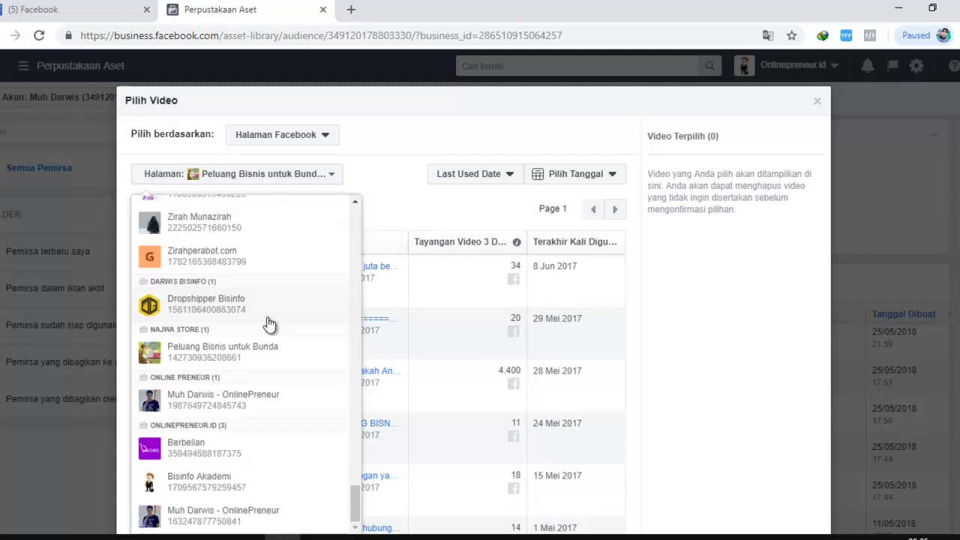
pyautogui.scroll(5, 289, 374)
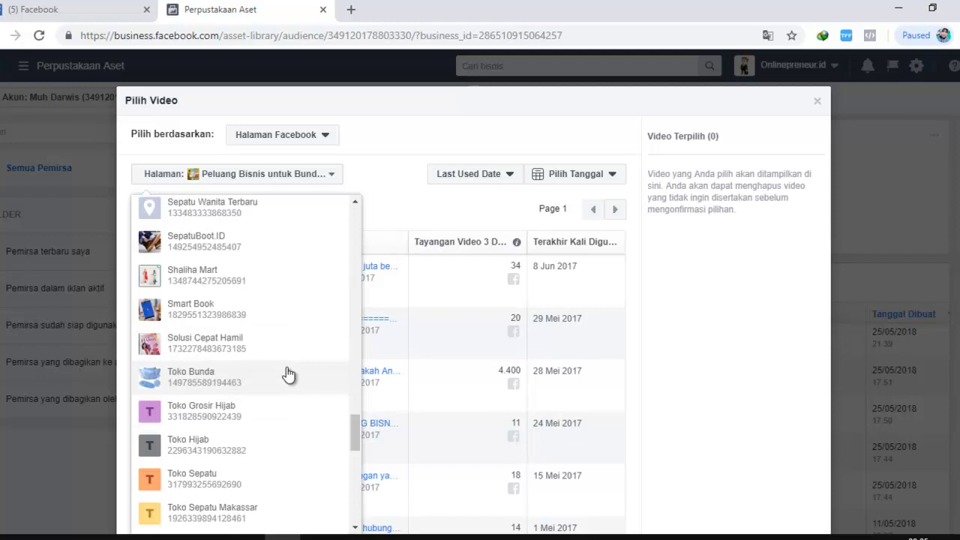
pyautogui.scroll(6, 210, 340)
pyautogui.click(215, 387)
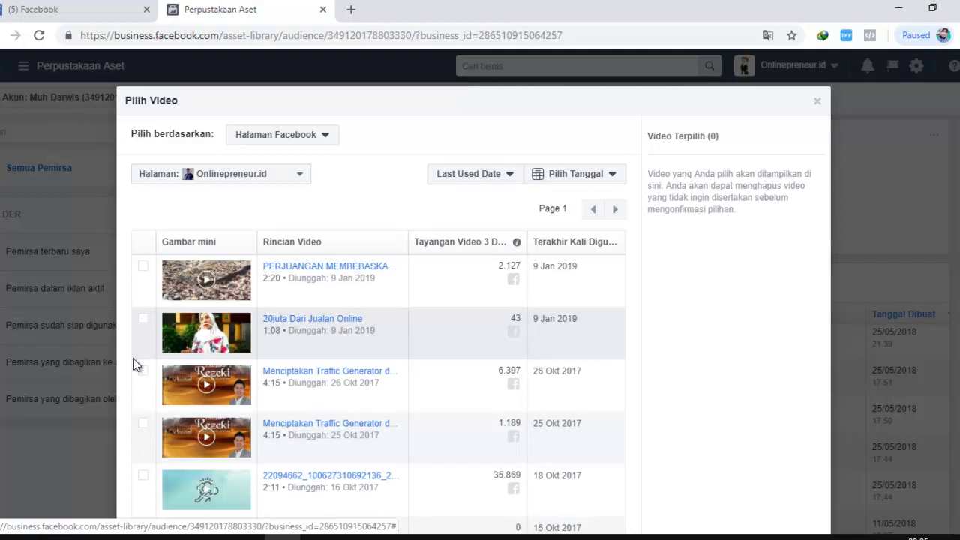
# - Select the 2:11 video uploaded 16 Okt 2017 for the 50% criterion and confirm the selection
pyautogui.scroll(-3, 260, 366)
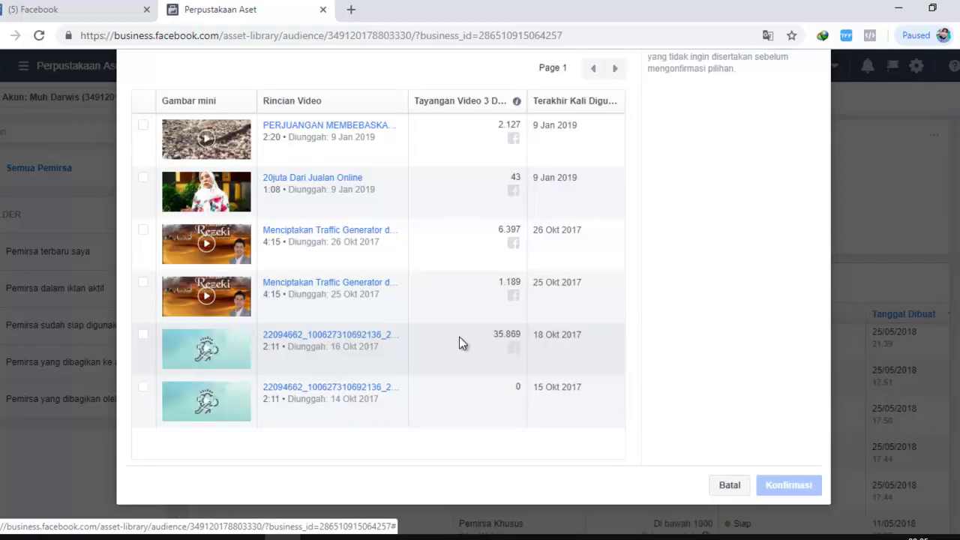
pyautogui.click(142, 338)
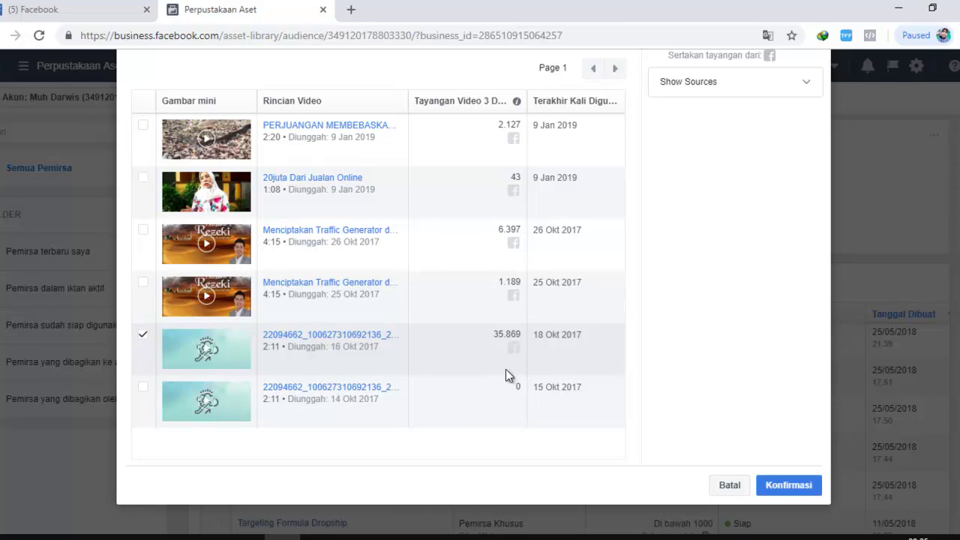
pyautogui.scroll(2, 179, 375)
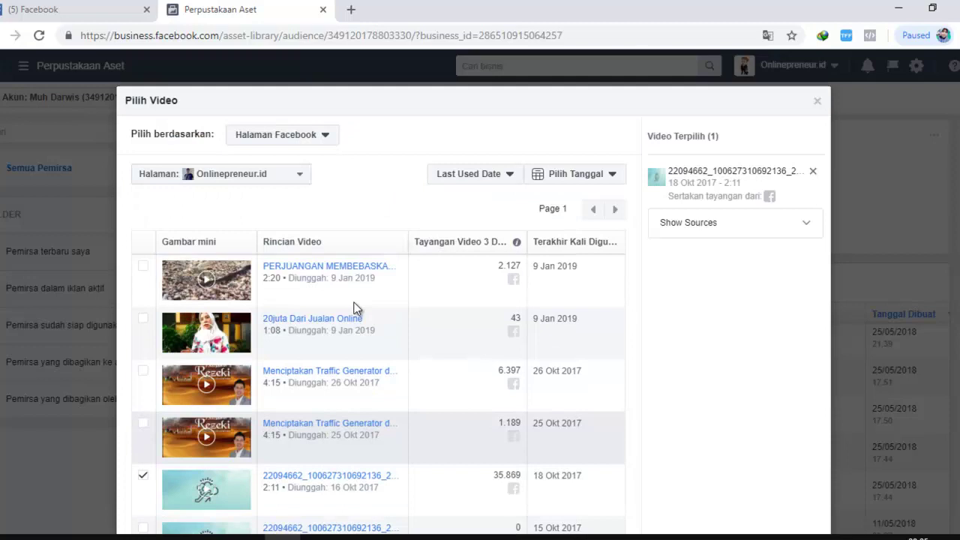
pyautogui.scroll(-2, 382, 329)
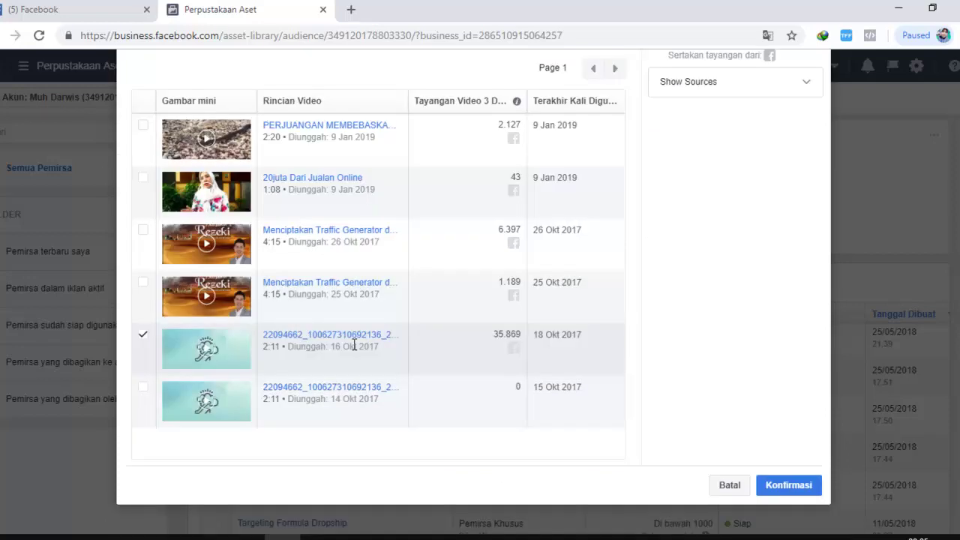
pyautogui.scroll(2, 459, 268)
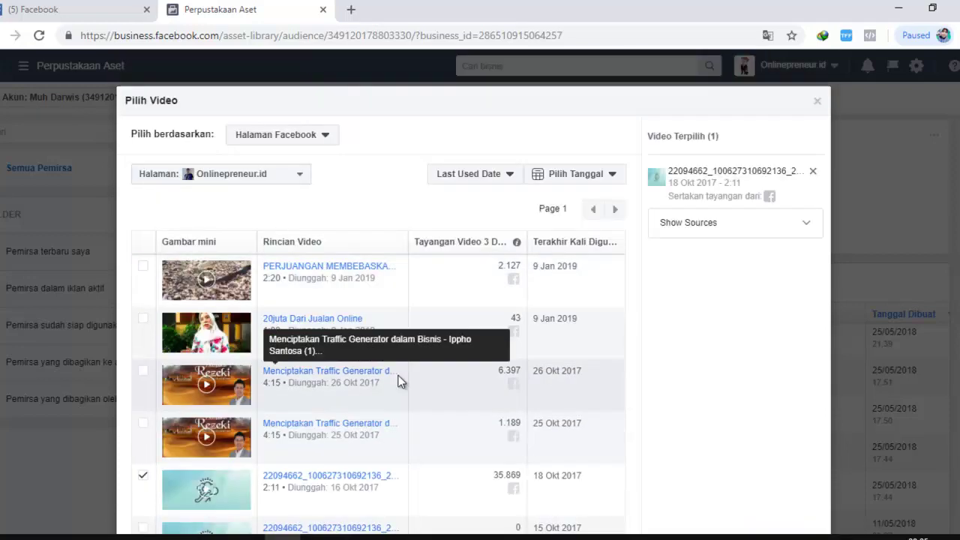
pyautogui.scroll(-1, 488, 352)
pyautogui.scroll(1, 489, 352)
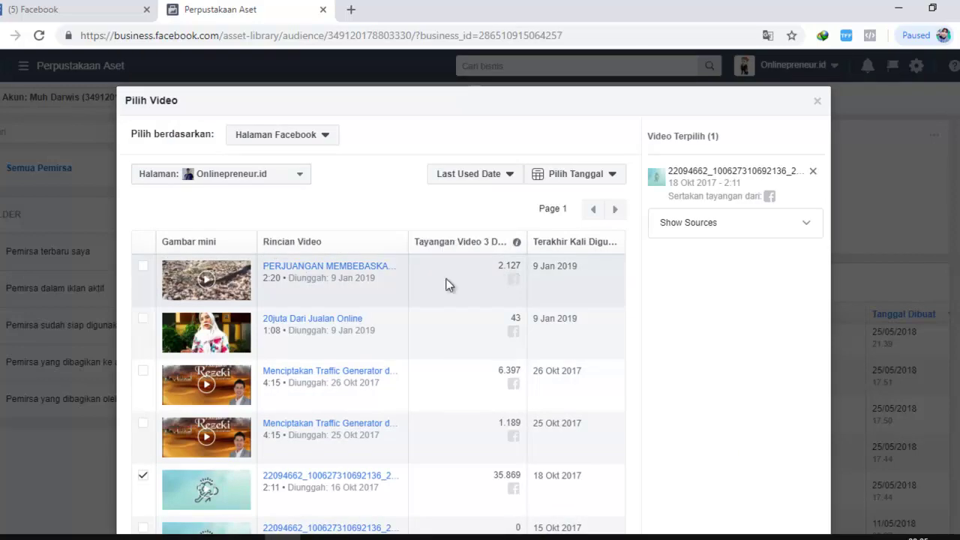
pyautogui.scroll(-1, 447, 284)
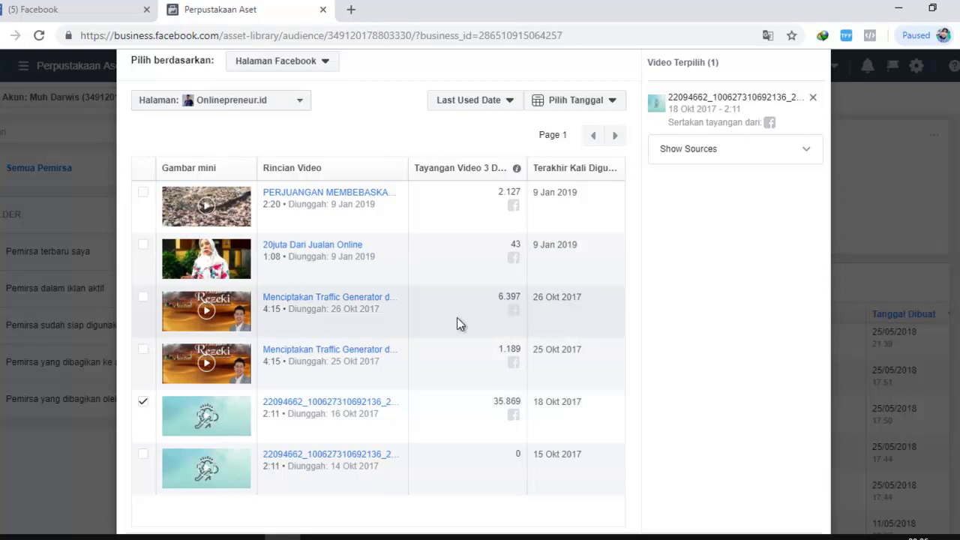
pyautogui.scroll(1, 457, 318)
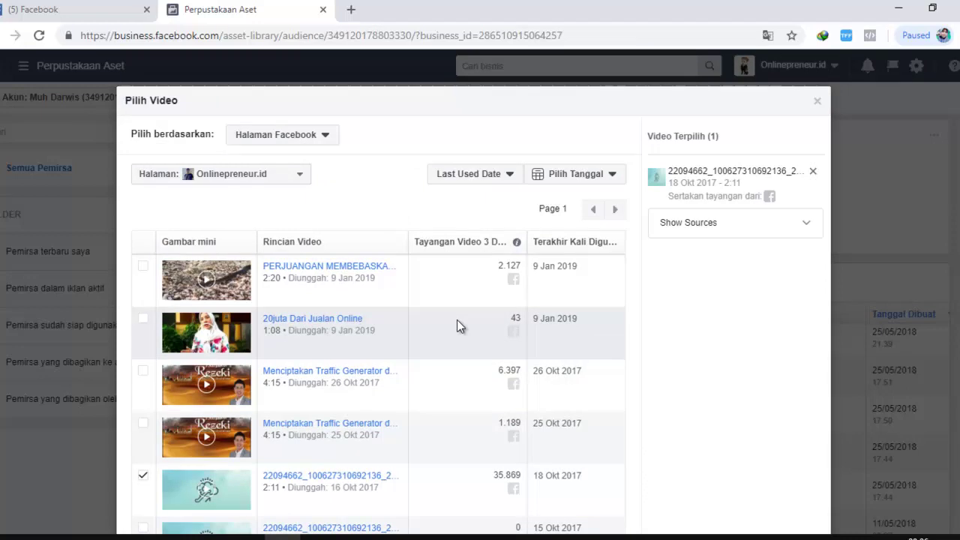
pyautogui.scroll(-1, 457, 326)
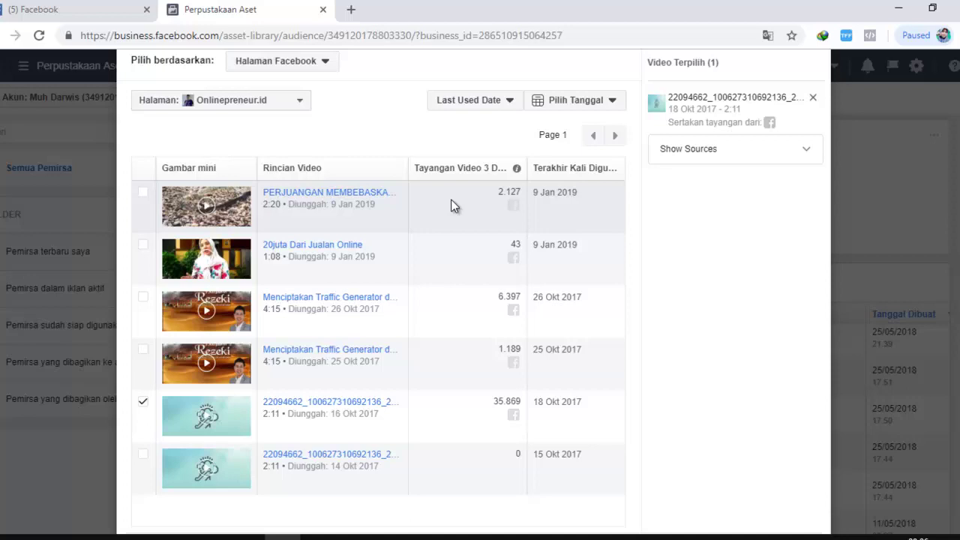
pyautogui.scroll(-1, 49, 334)
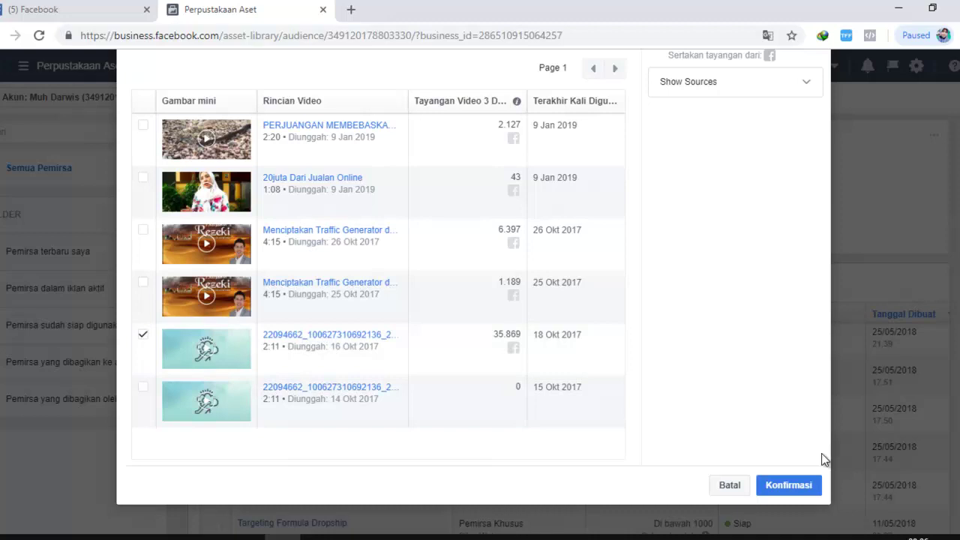
pyautogui.click(789, 485)
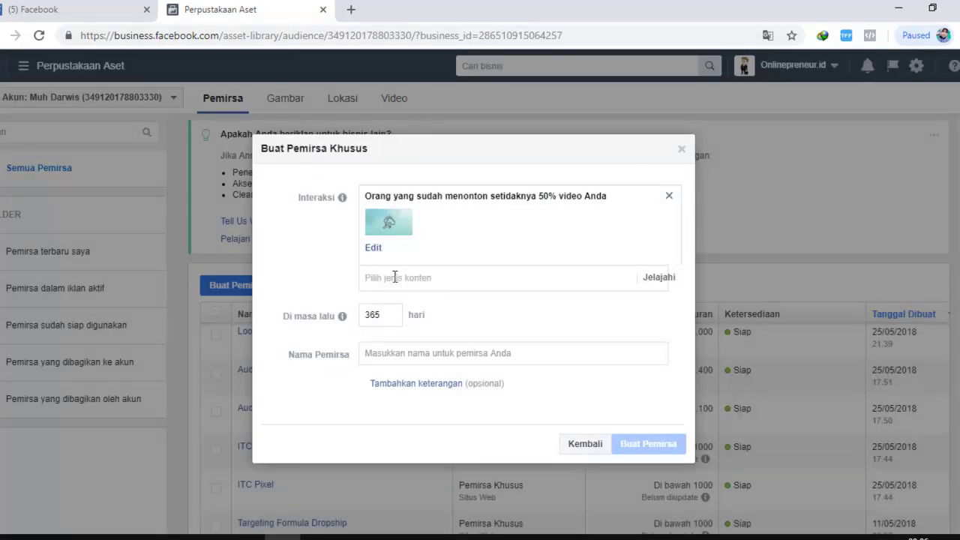
# - Add an engagement criterion for people who watched at least 75%, using the 2:11 video uploaded 16 Okt 2017
pyautogui.click(661, 280)
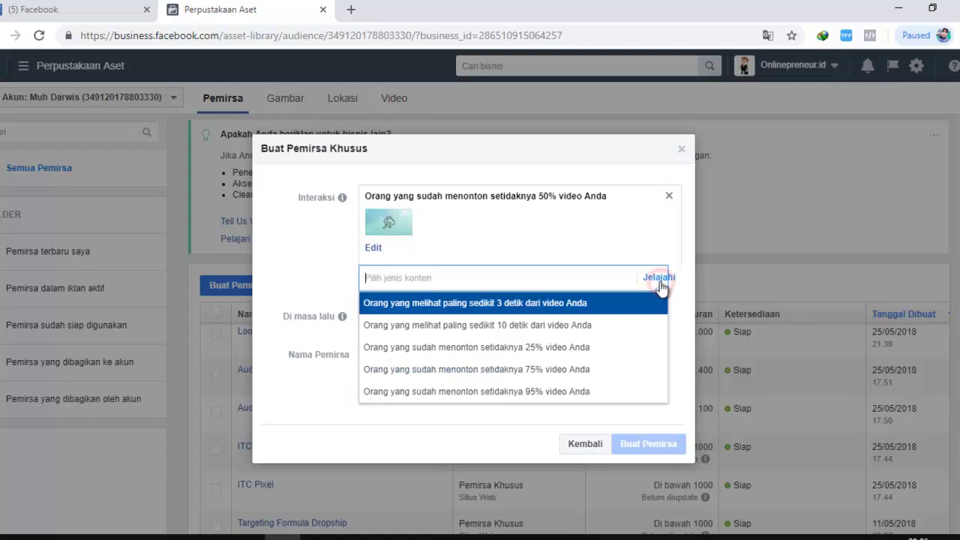
pyautogui.click(548, 370)
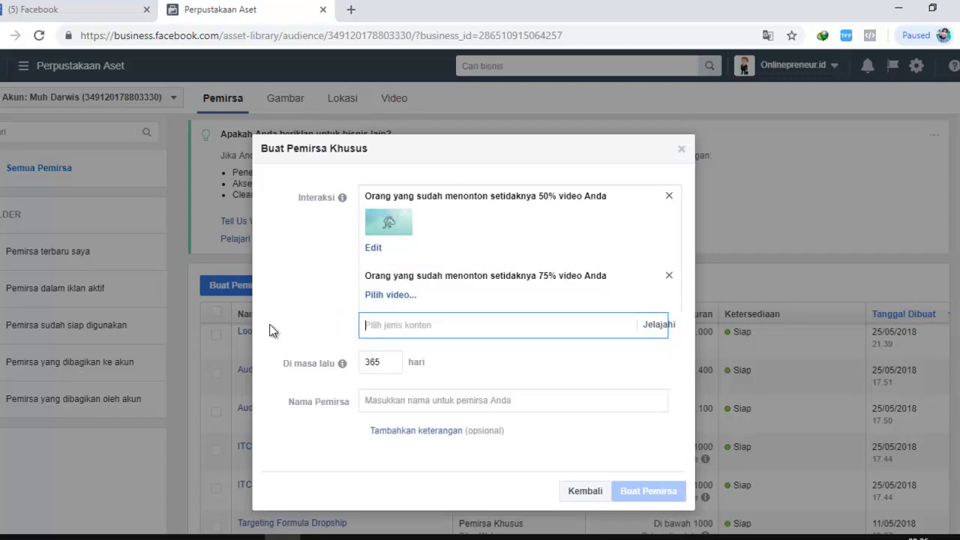
pyautogui.click(371, 296)
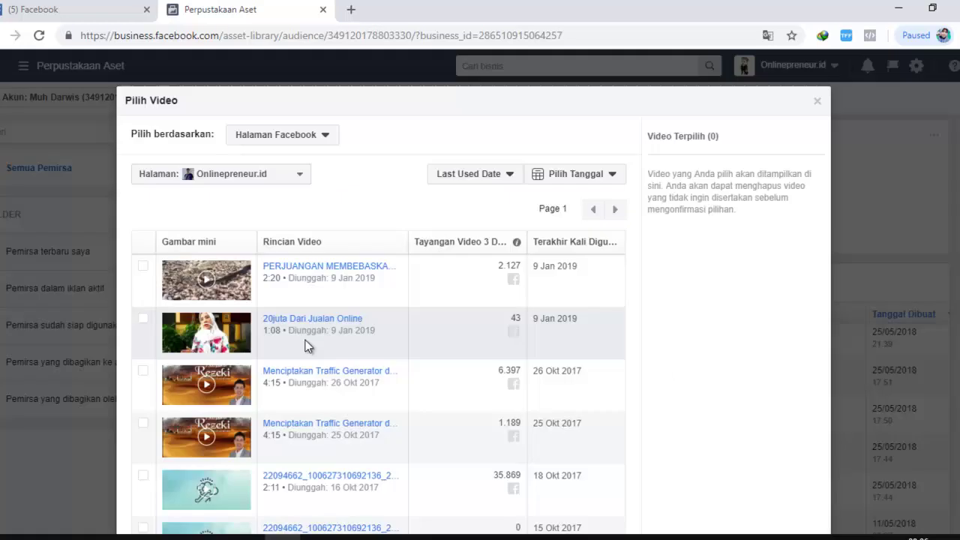
pyautogui.scroll(-3, 236, 375)
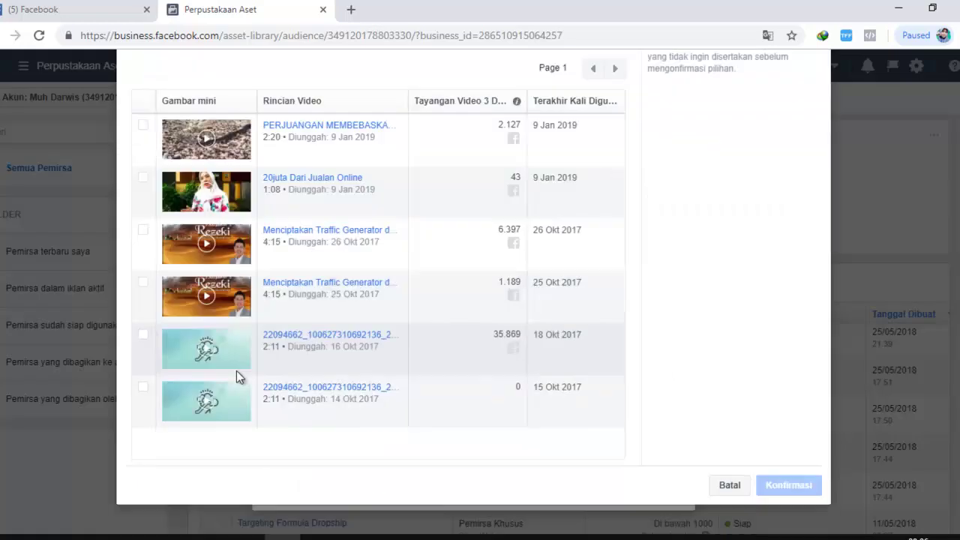
pyautogui.click(143, 334)
pyautogui.click(789, 485)
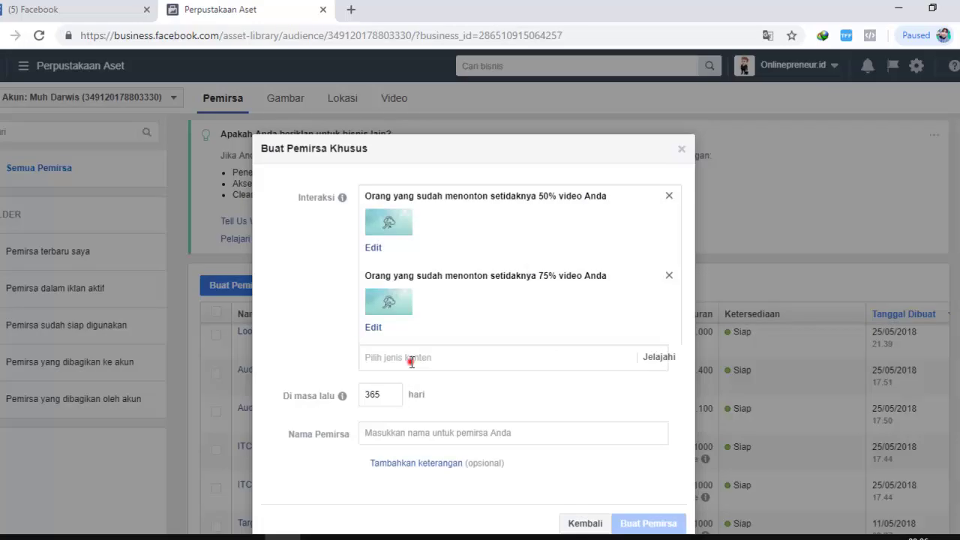
# - Add an engagement criterion for people who watched at least 95%, using the 2:11 video uploaded 16 Okt 2017
pyautogui.click(411, 360)
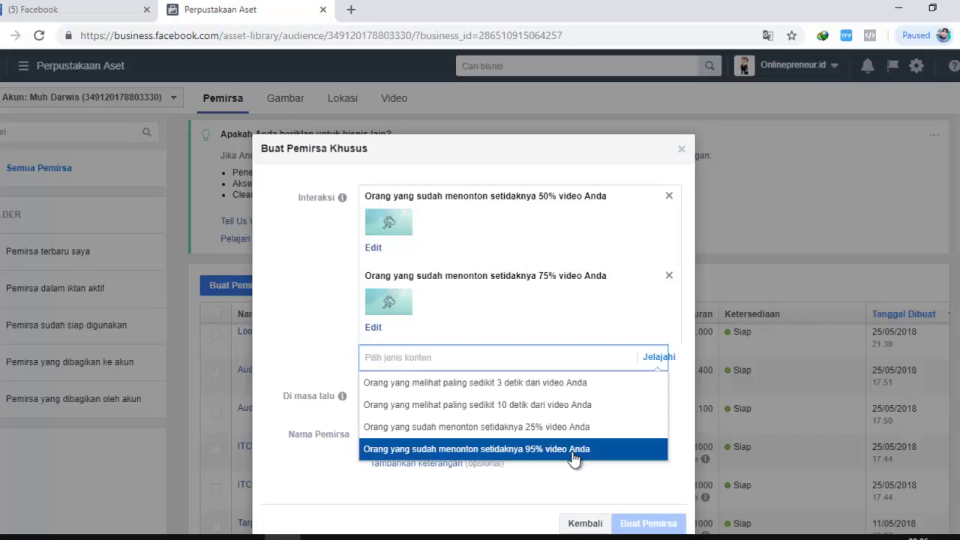
pyautogui.click(574, 450)
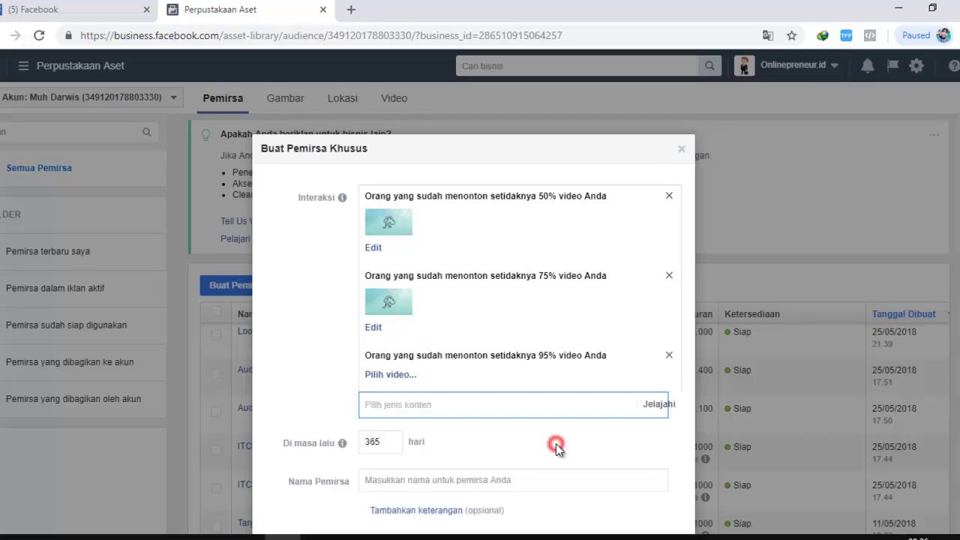
pyautogui.click(388, 378)
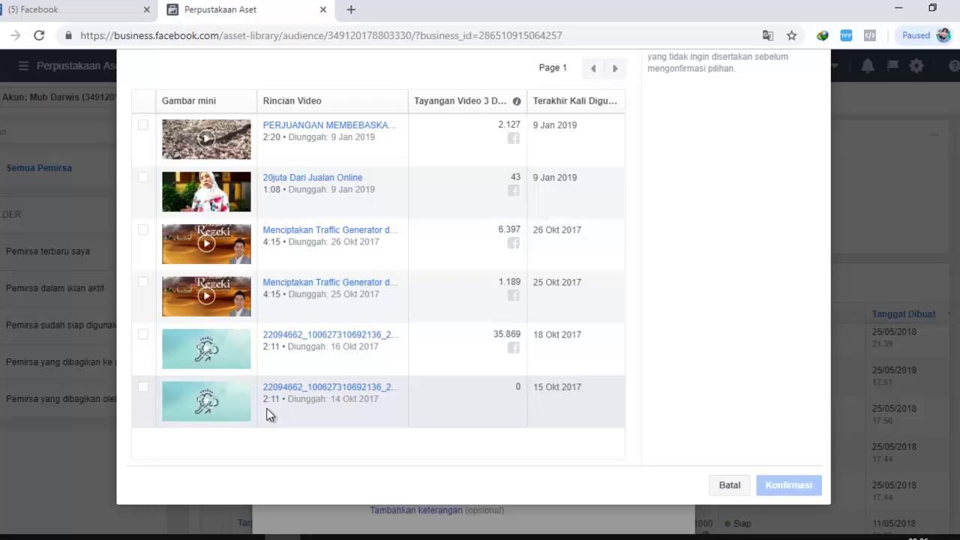
pyautogui.click(142, 335)
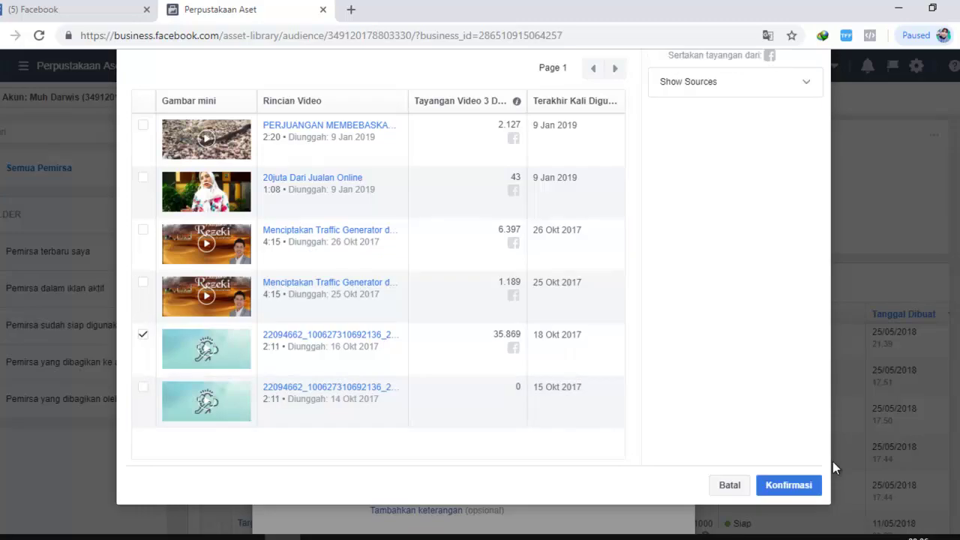
pyautogui.click(789, 485)
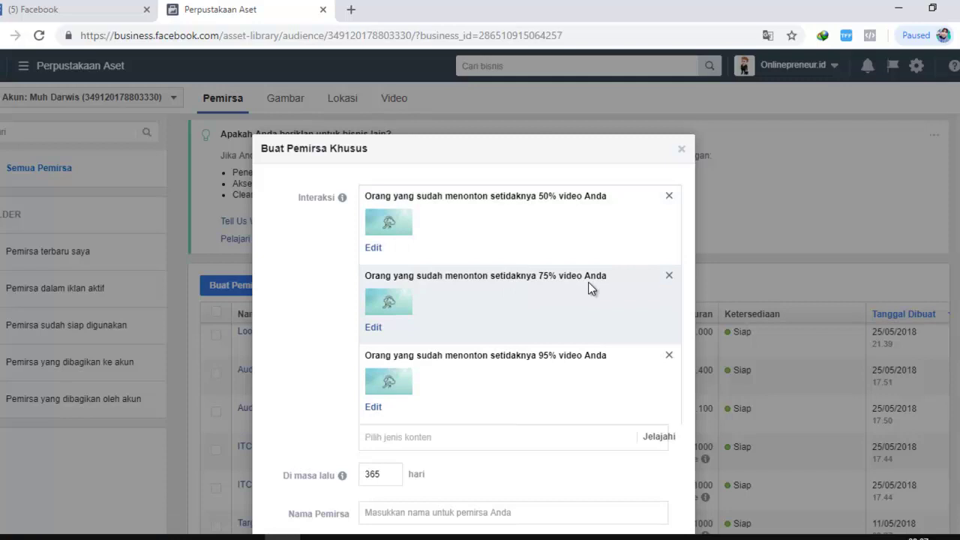
# - Name the video engagement audience Targeting Video, create it, and finish without making an ad or a lookalike audience
pyautogui.scroll(-2, 529, 285)
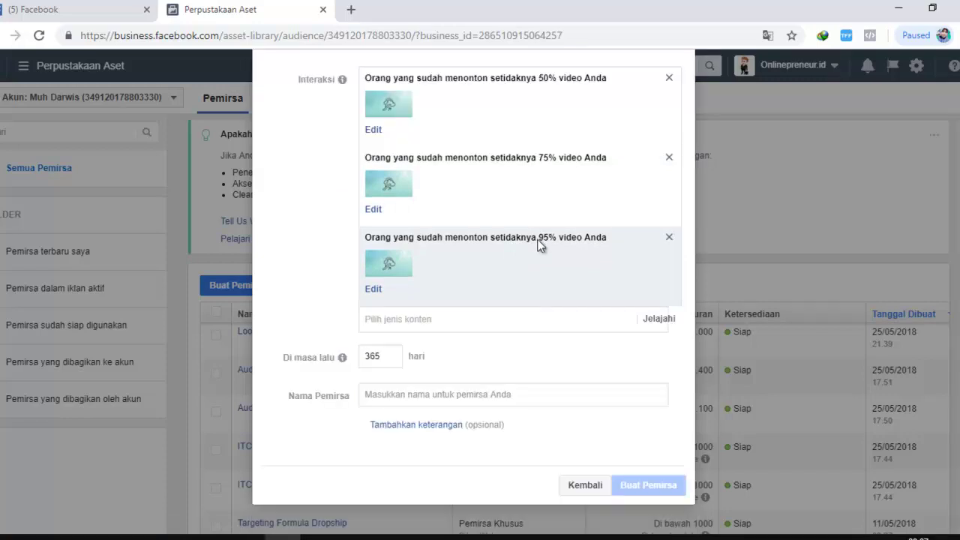
pyautogui.scroll(1, 537, 213)
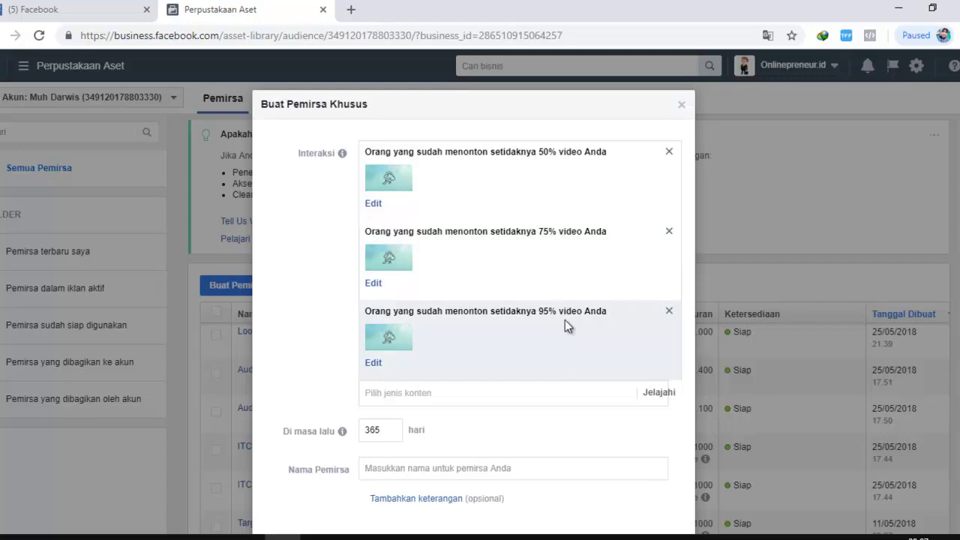
pyautogui.scroll(-1, 559, 313)
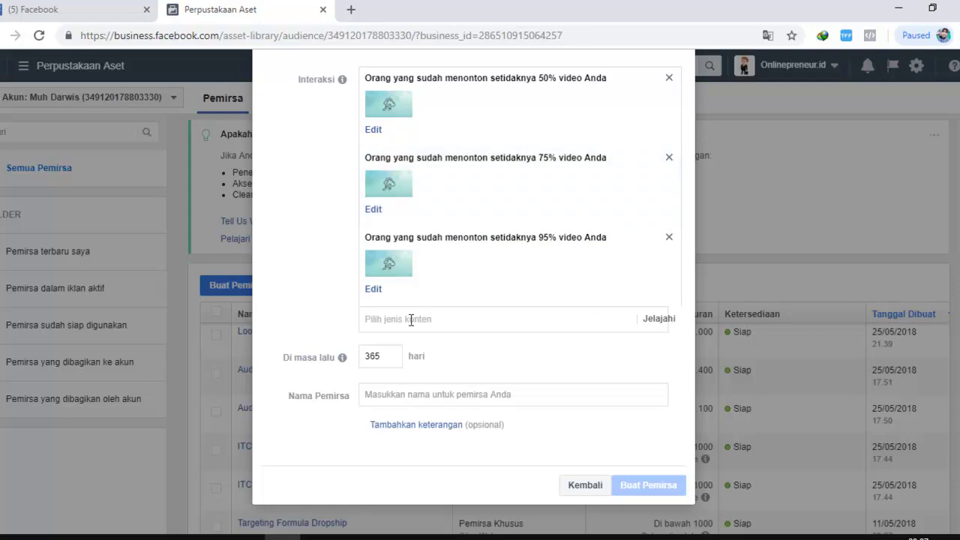
pyautogui.click(390, 396)
pyautogui.write('Taregtin')
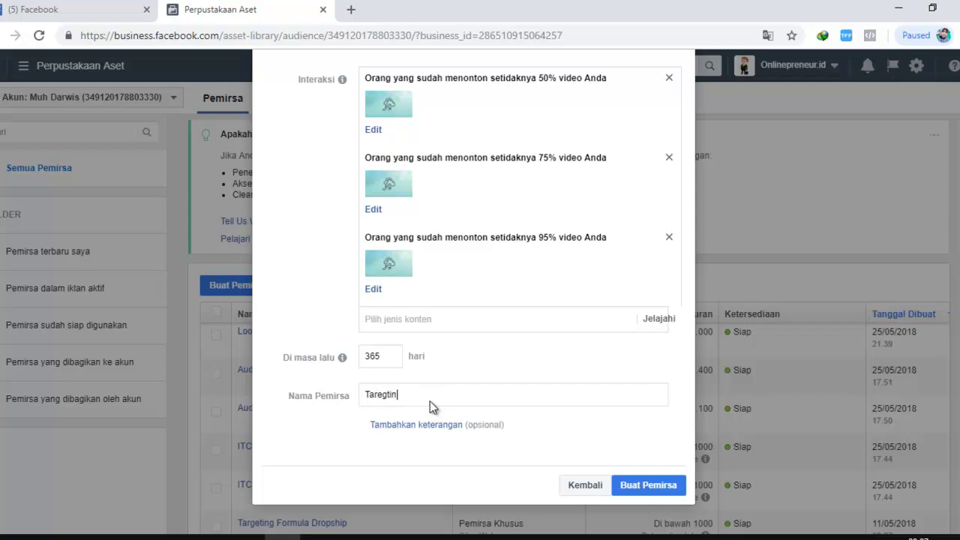
pyautogui.press('BackSpace')
pyautogui.press('BackSpace')
pyautogui.press('BackSpace')
pyautogui.press('BackSpace')
pyautogui.press('BackSpace')
pyautogui.write('geting Vi')
pyautogui.click(645, 487)
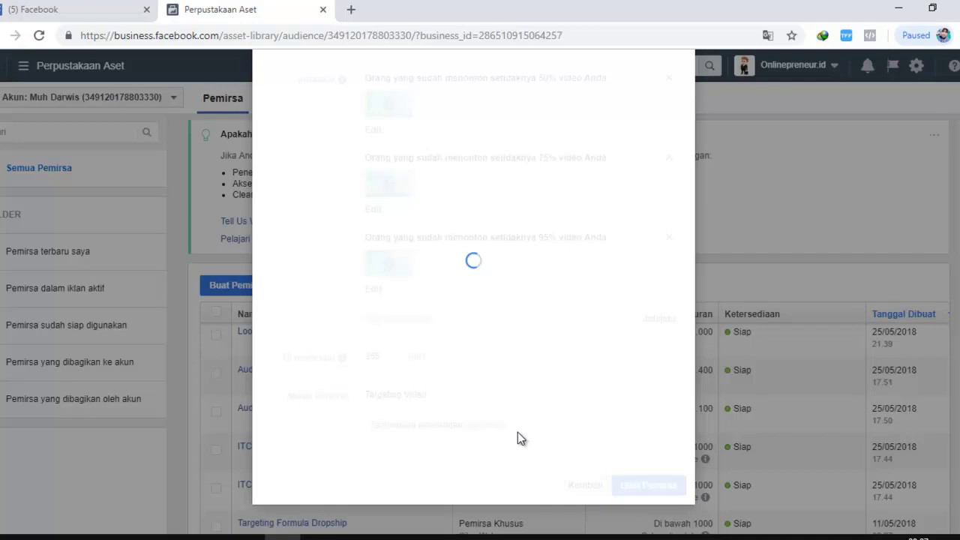
pyautogui.click(685, 340)
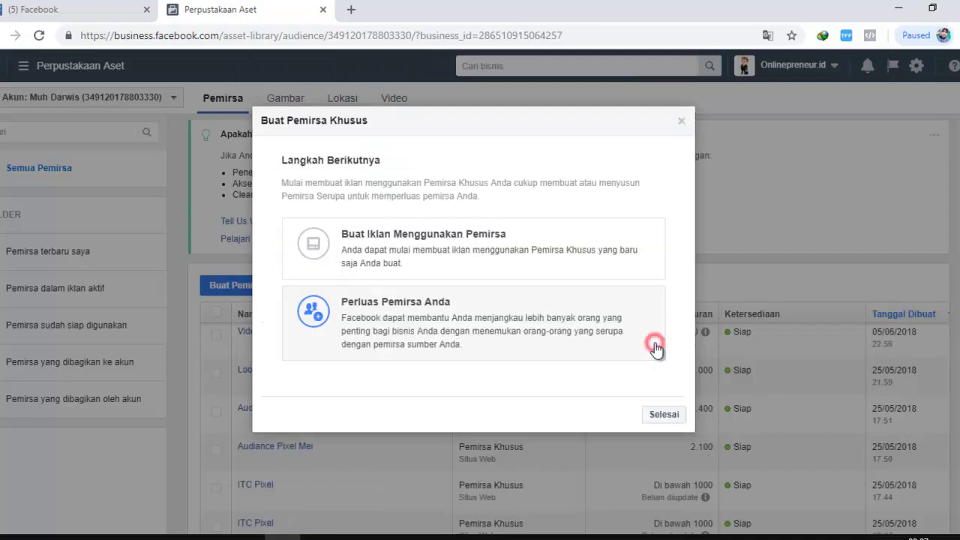
pyautogui.click(660, 414)
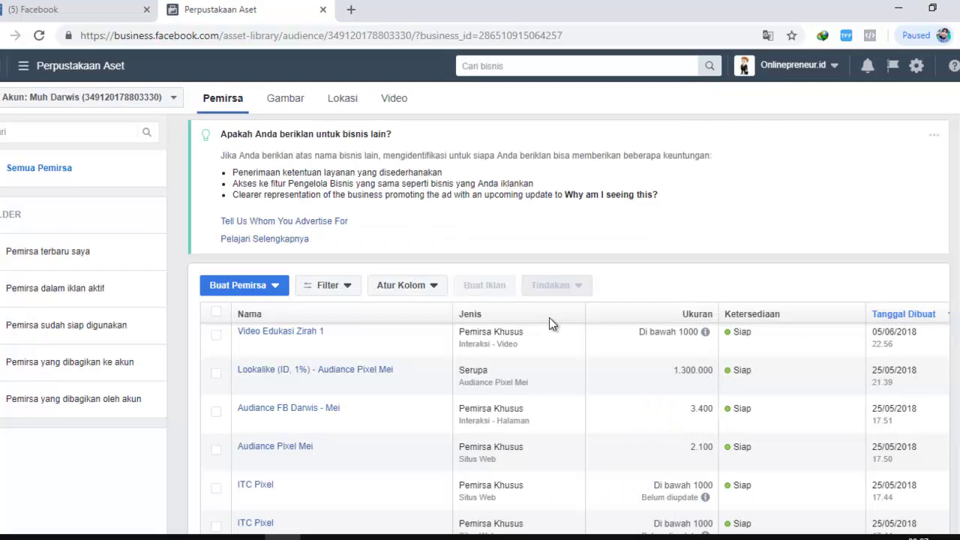
# - Start a new custom audience based on website traffic
pyautogui.moveTo(382, 368)
pyautogui.click(253, 289)
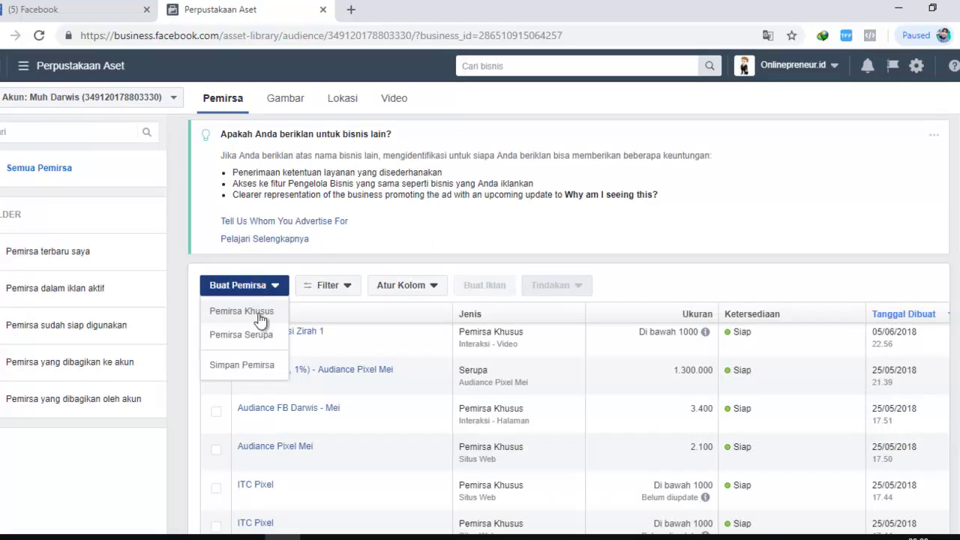
pyautogui.click(261, 321)
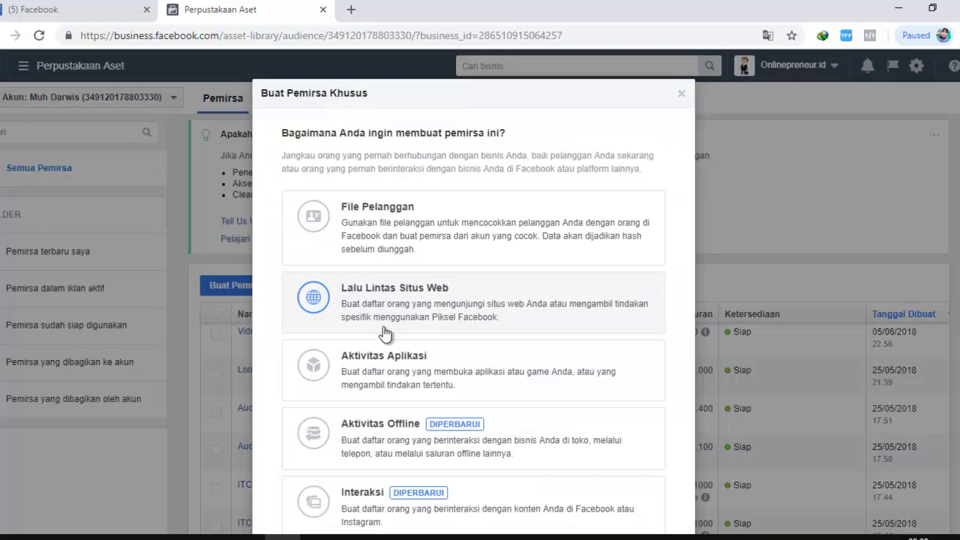
pyautogui.press('Escape')
pyautogui.click(417, 293)
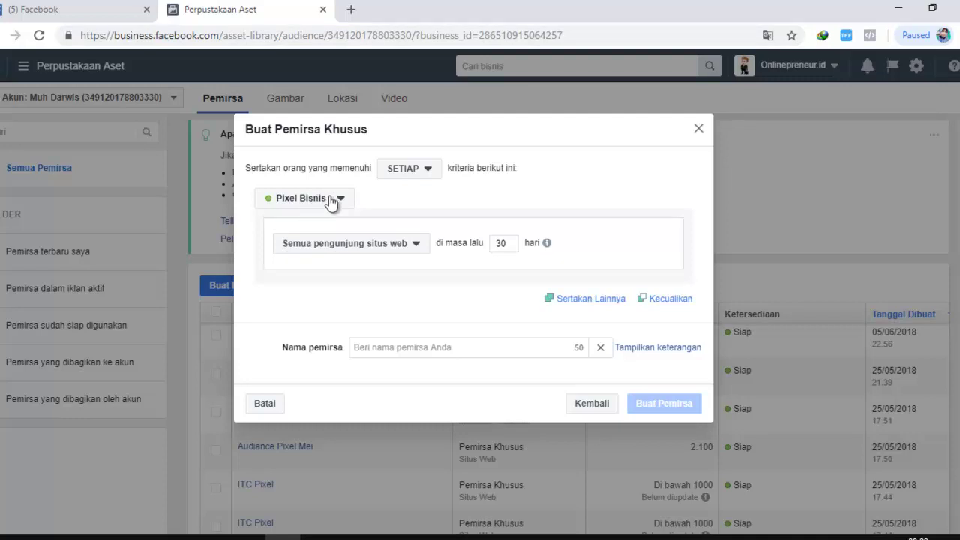
# - Set the Pixel Bisnis criterion to people who visited specific web pages
pyautogui.click(409, 250)
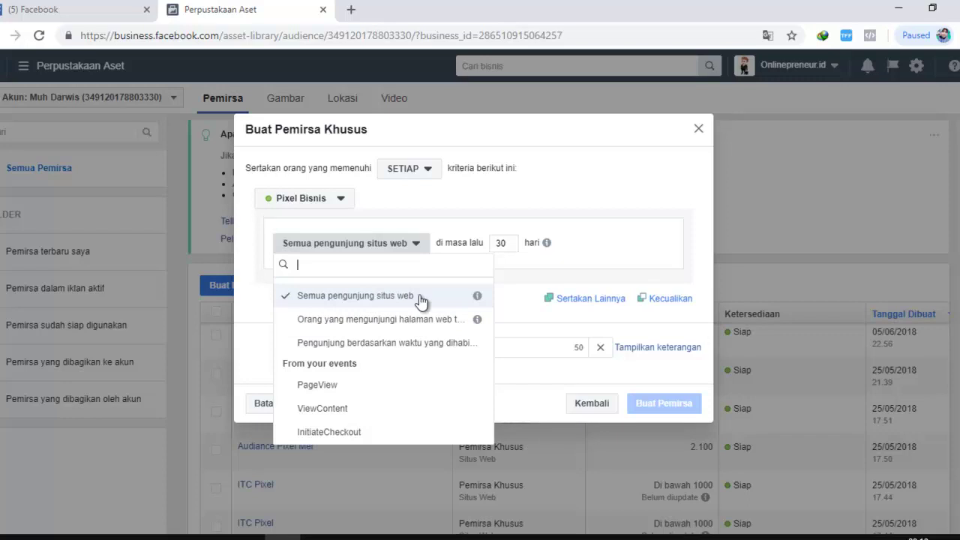
pyautogui.click(381, 321)
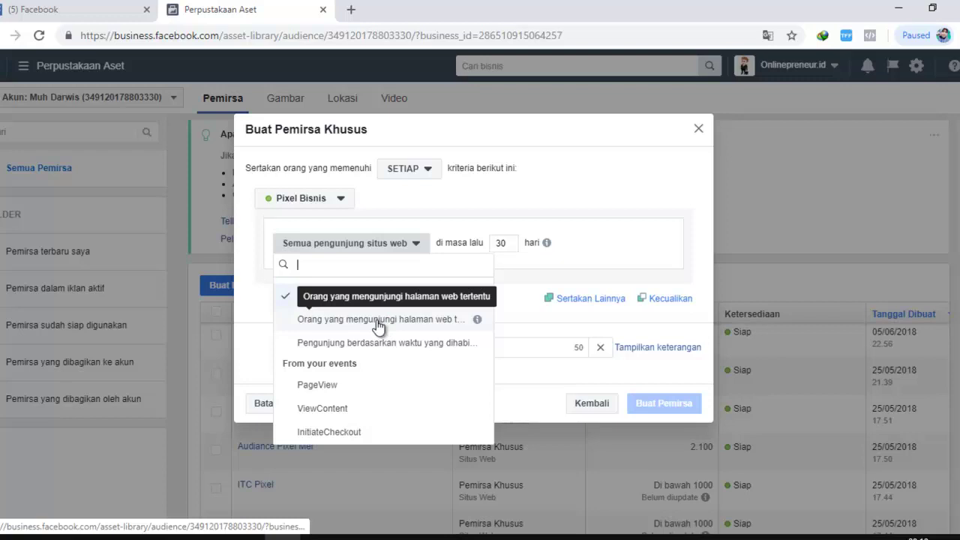
pyautogui.click(360, 329)
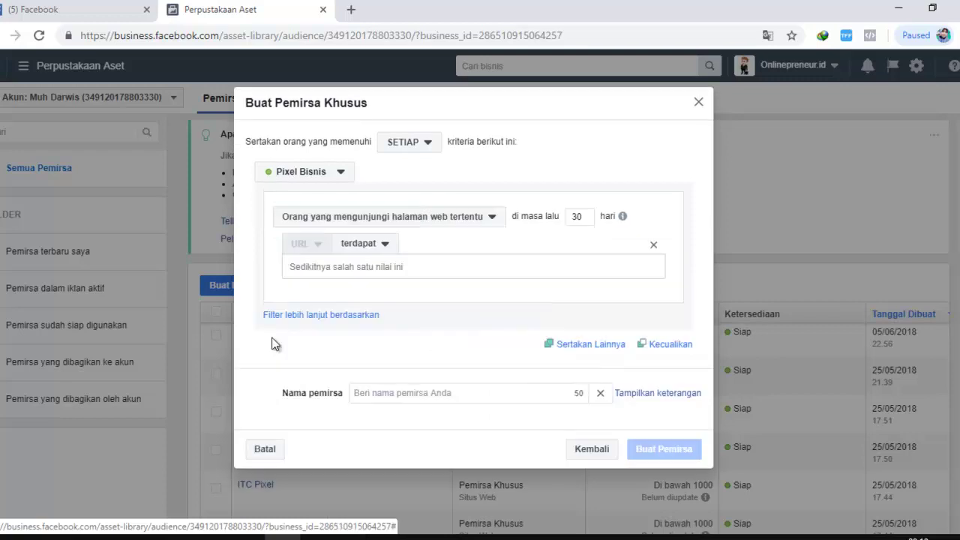
pyautogui.click(348, 11)
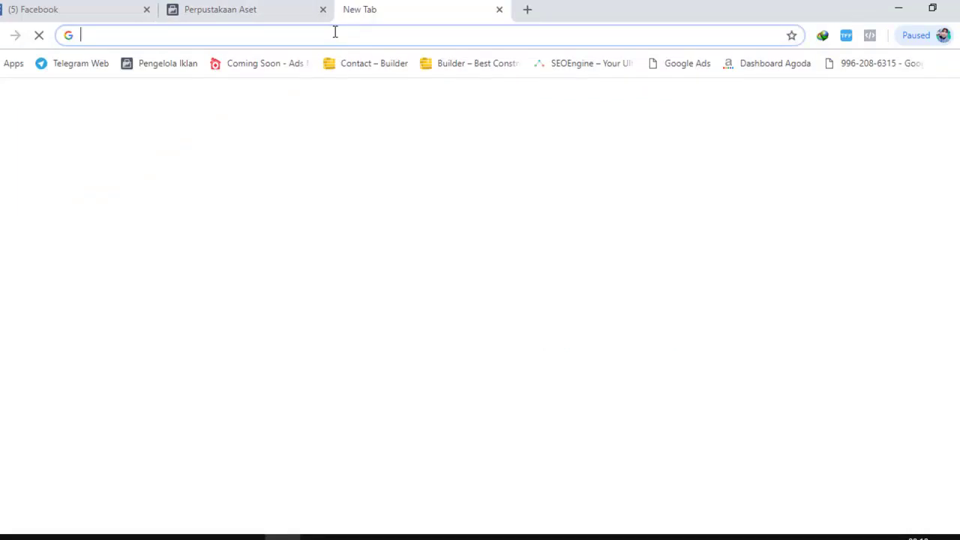
pyautogui.write('onlie')
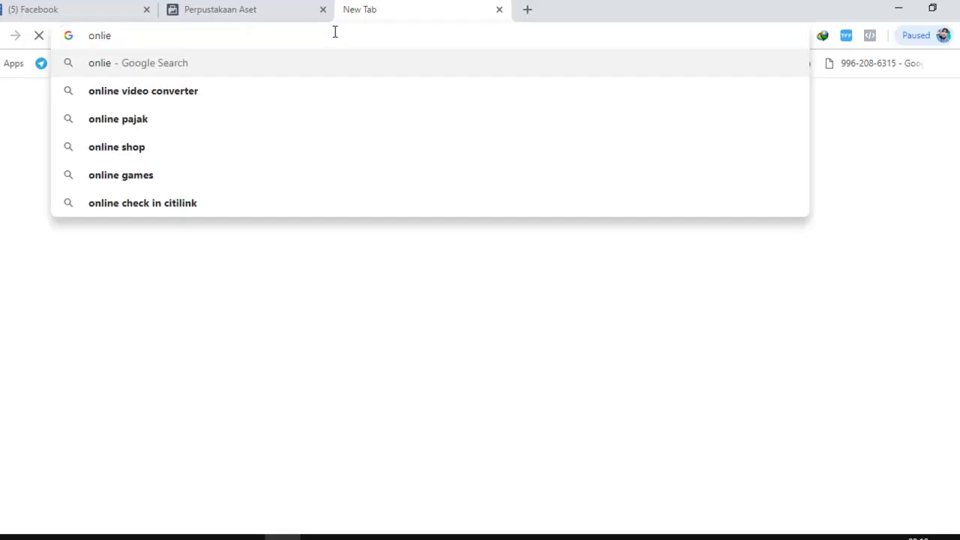
pyautogui.press('BackSpace')
pyautogui.press('BackSpace')
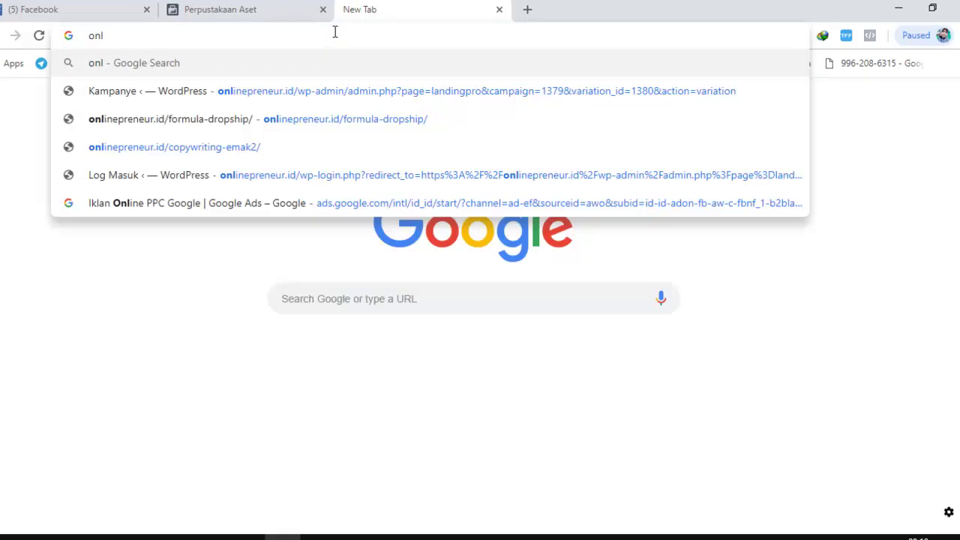
pyautogui.write('ine')
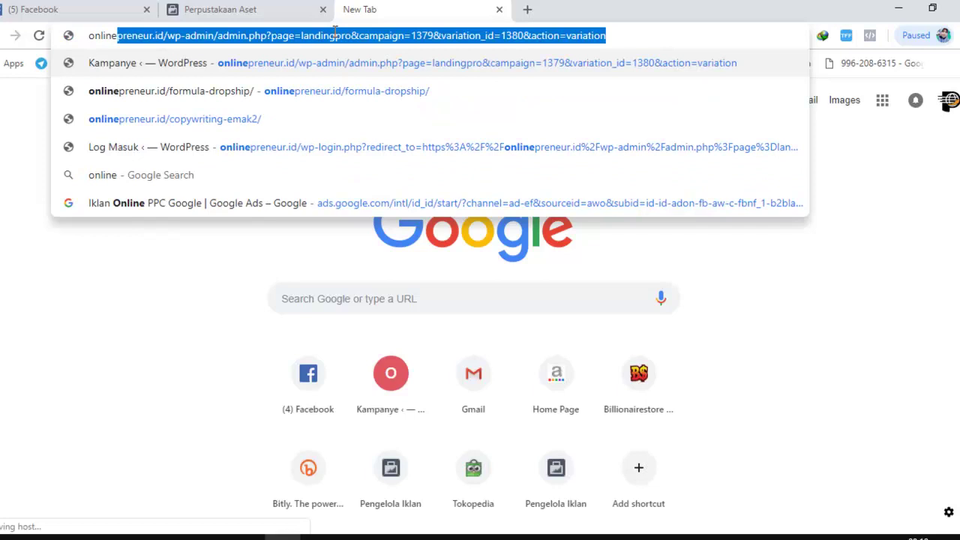
pyautogui.press('Down')
pyautogui.press('Down')
pyautogui.click(335, 32)
pyautogui.hotkey('ctrl', 'c')
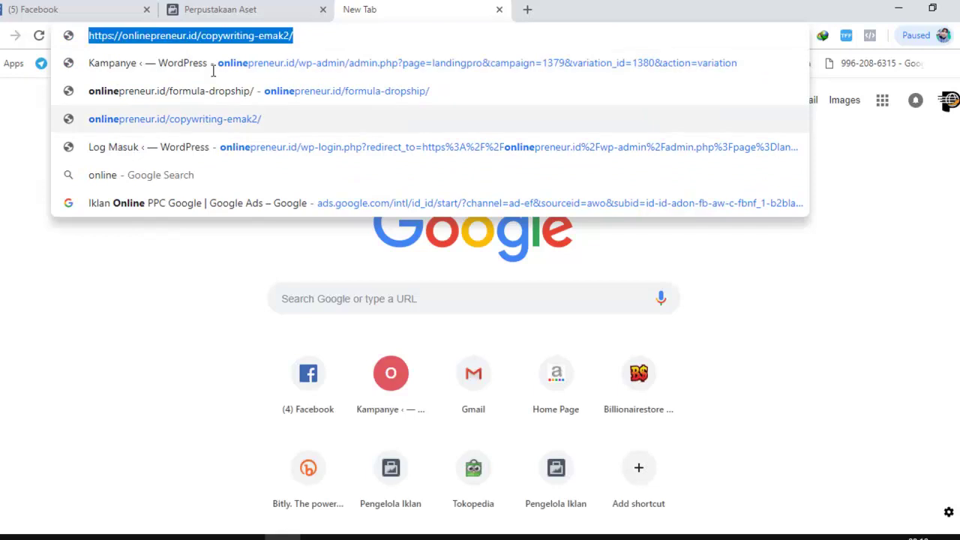
# - Paste the copied landing page address into the audience criterion as the URL value
pyautogui.click(220, 9)
pyautogui.click(418, 266)
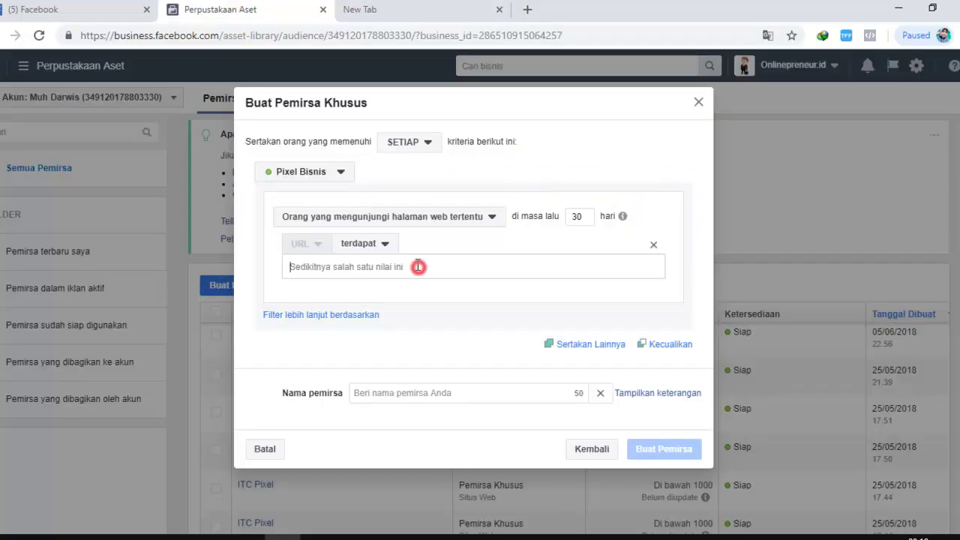
pyautogui.hotkey('ctrl', 'v')
pyautogui.click(477, 238)
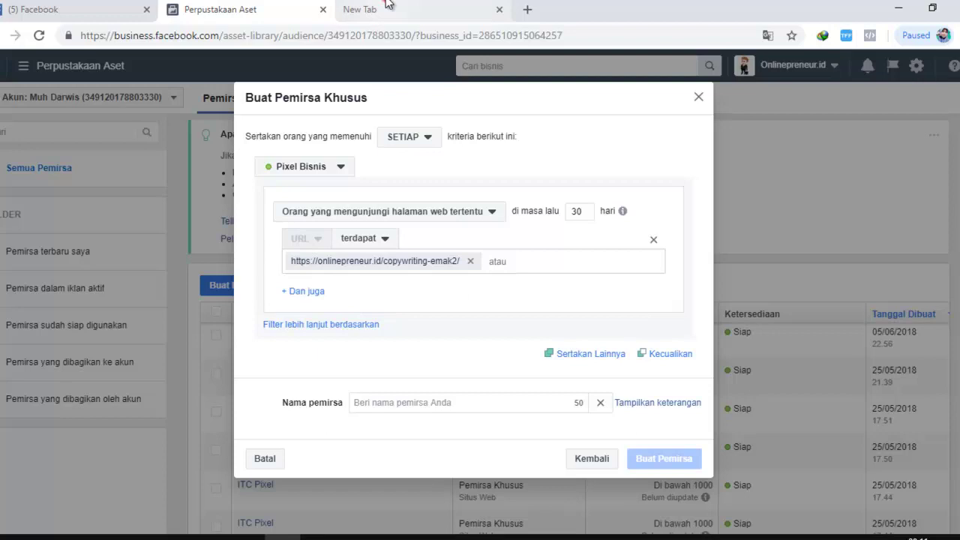
# - Load the copywriting-emak2 landing page in the other browser tab, look through its content, and return to the audience form
pyautogui.click(360, 9)
pyautogui.press('Return')
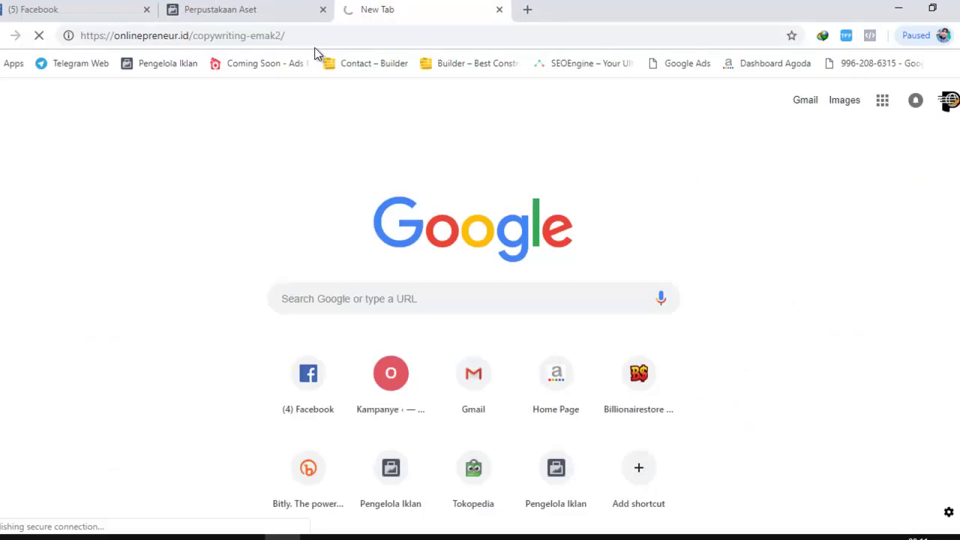
pyautogui.click(238, 7)
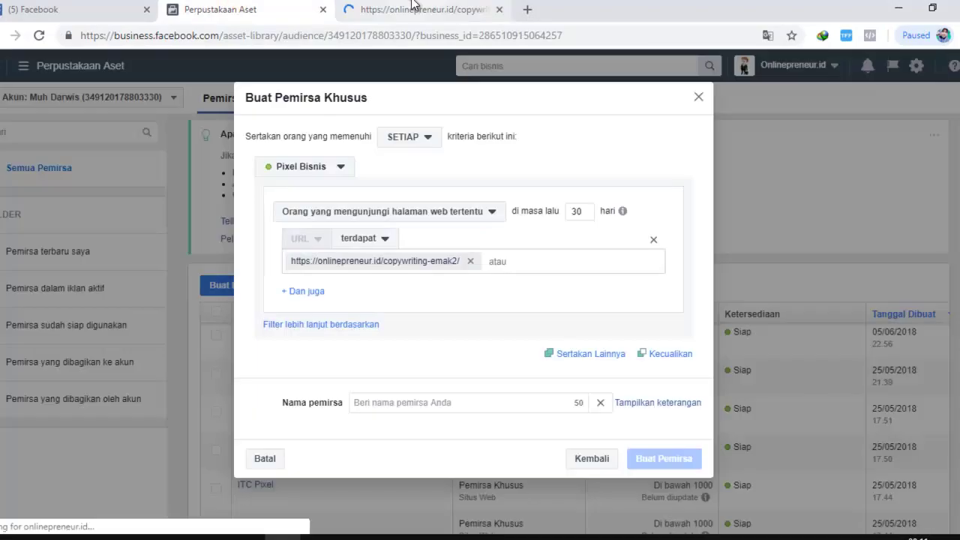
pyautogui.click(377, 10)
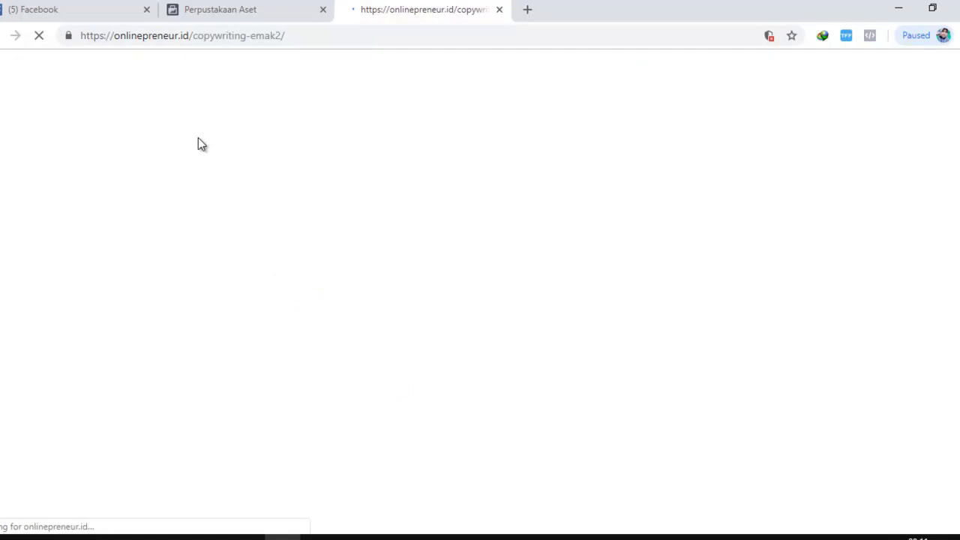
pyautogui.scroll(-10, 290, 272)
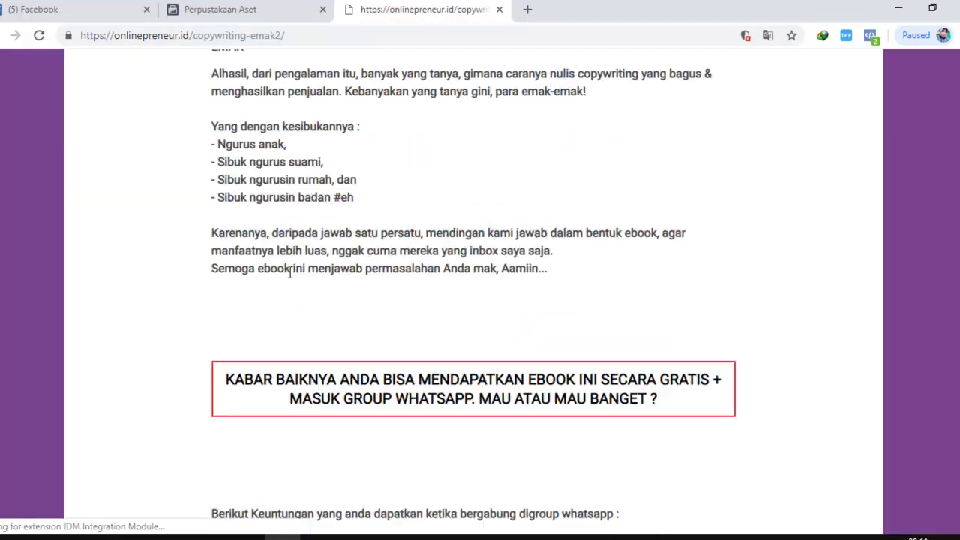
pyautogui.scroll(-5, 289, 272)
pyautogui.click(299, 11)
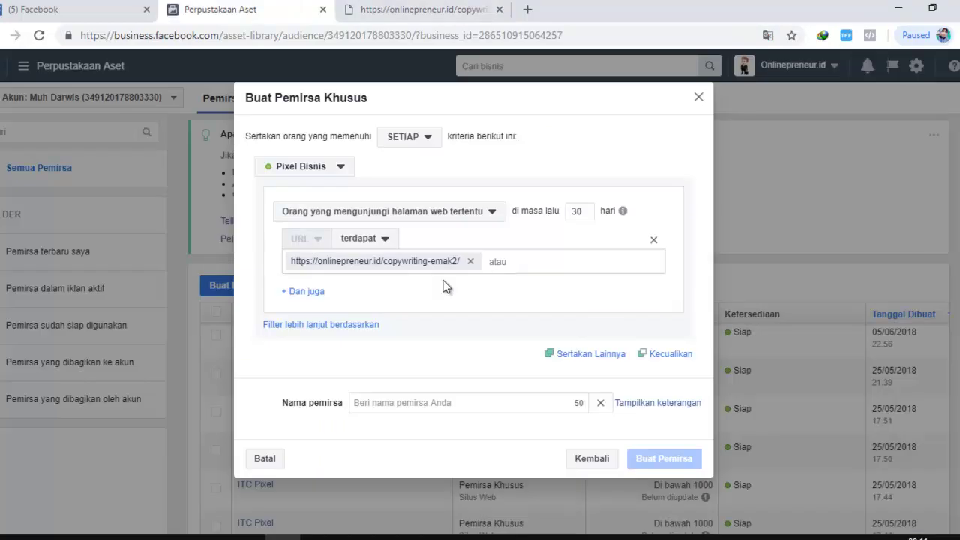
# - Copy the landing page's address again and remove the existing URL value from the criterion
pyautogui.click(295, 38)
pyautogui.hotkey('ctrl', 'c')
pyautogui.click(291, 4)
pyautogui.click(515, 262)
pyautogui.click(470, 261)
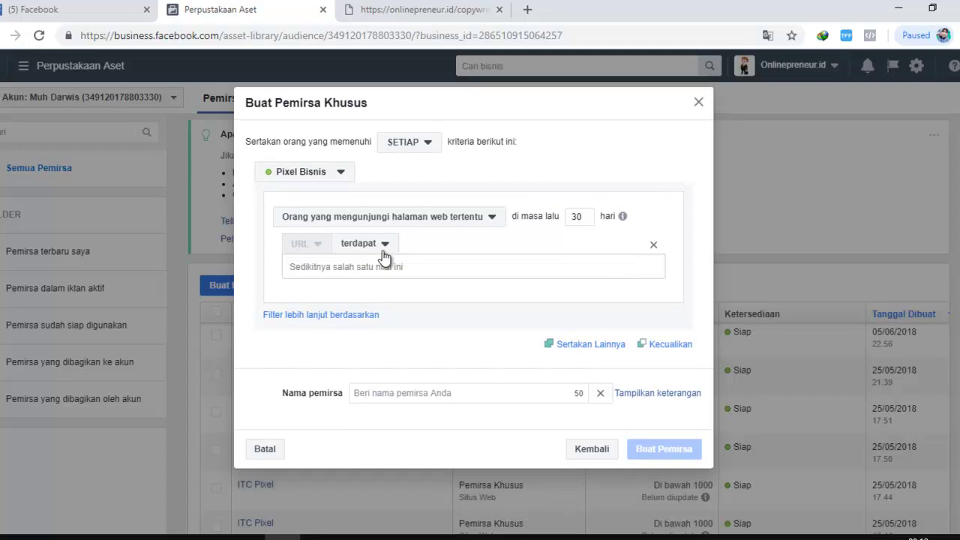
pyautogui.click(449, 217)
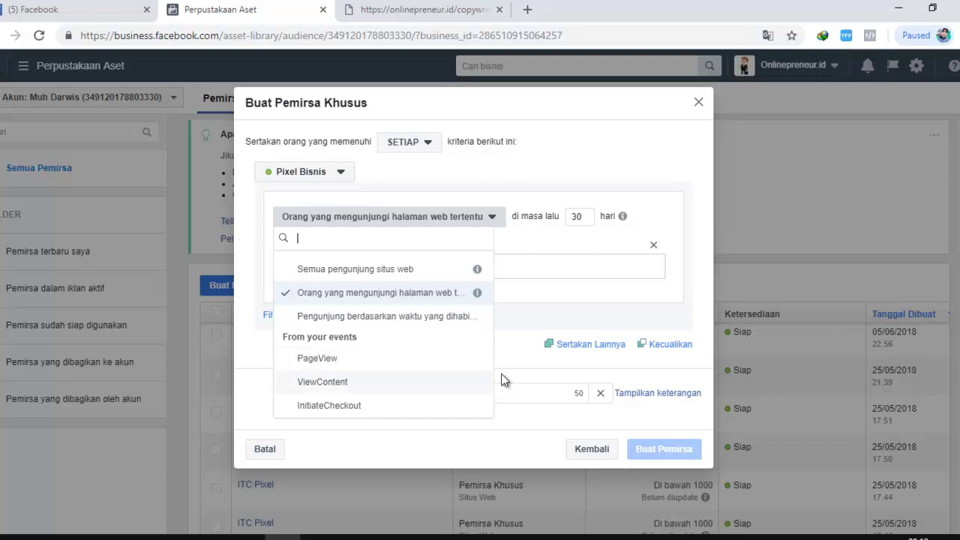
pyautogui.click(528, 270)
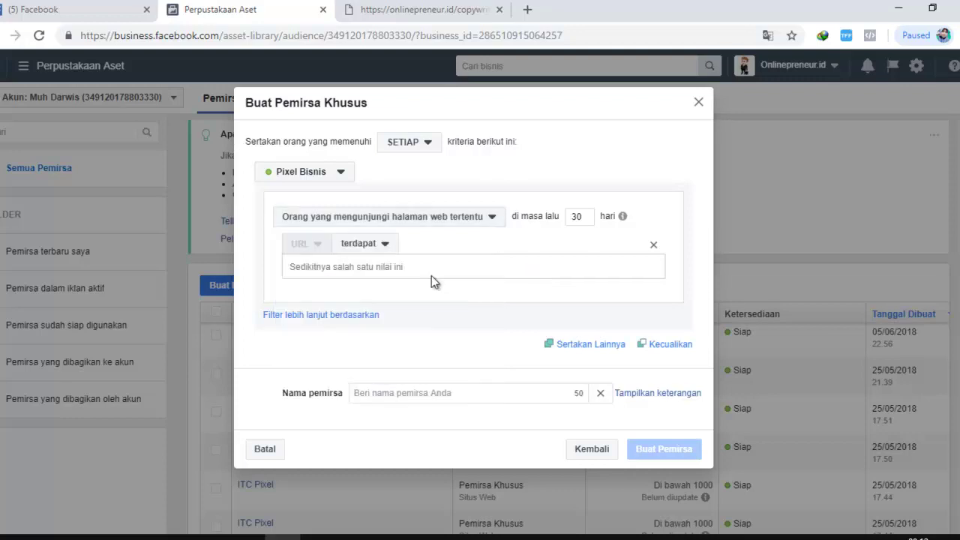
pyautogui.click(391, 267)
pyautogui.hotkey('ctrl', 'v')
pyautogui.click(476, 230)
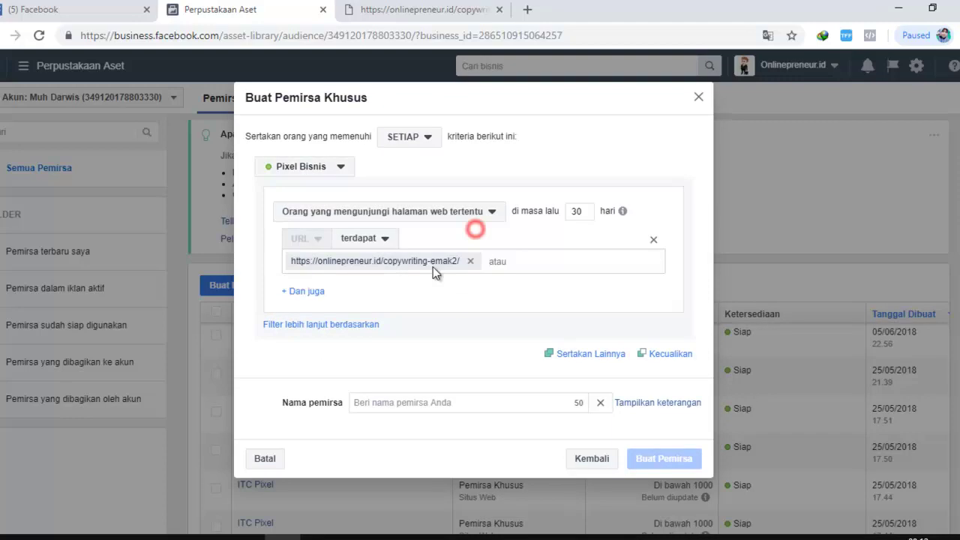
# - Check the landing page used as the URL value and return to the audience form
pyautogui.click(405, 10)
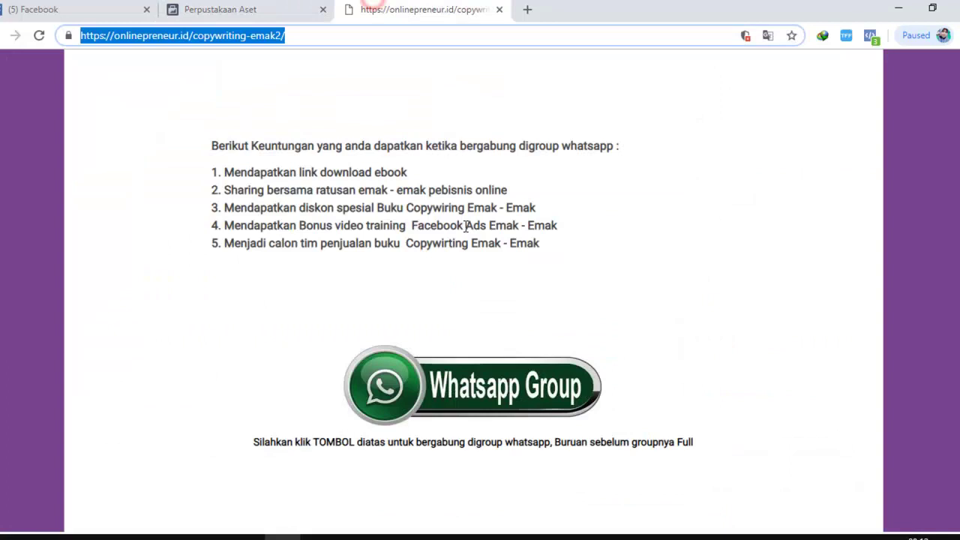
pyautogui.scroll(5, 372, 318)
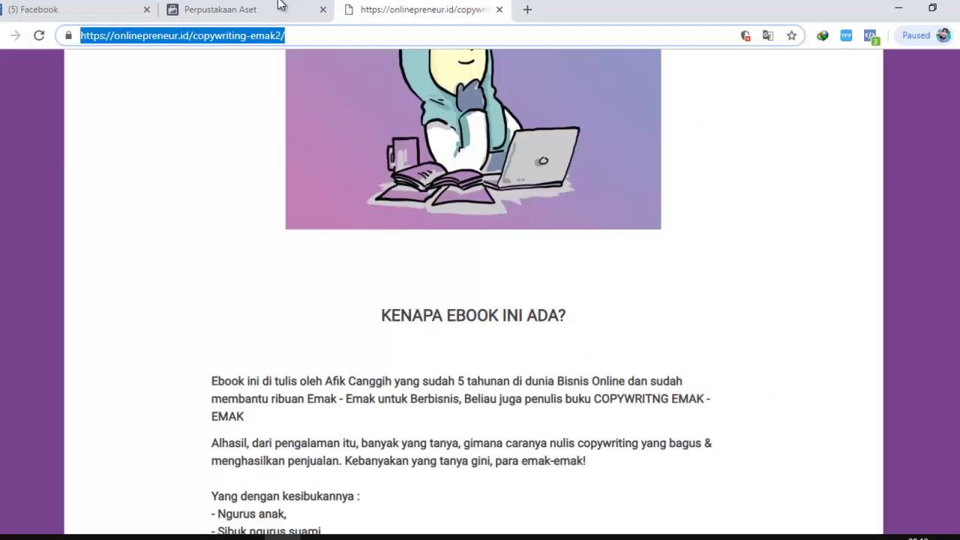
pyautogui.hotkey('ctrl', 'shift', 'Tab')
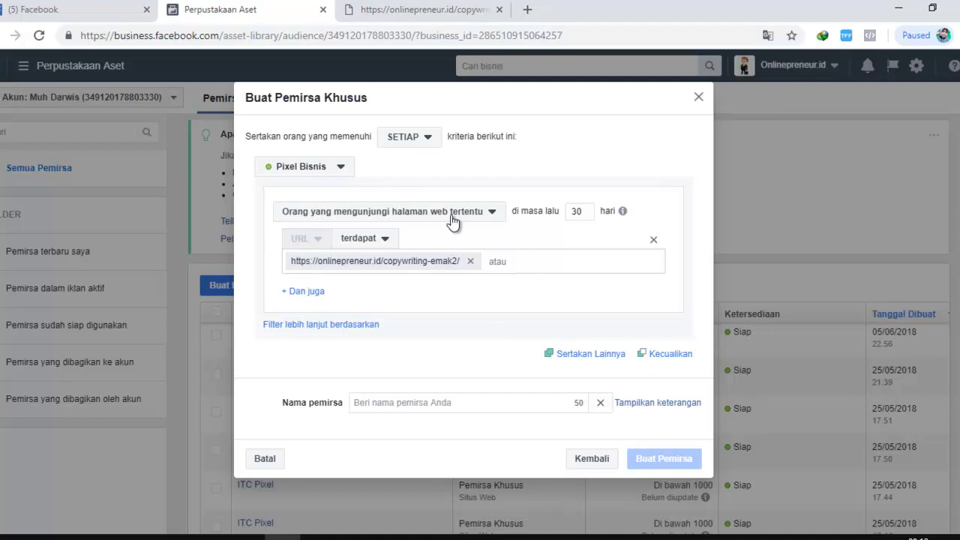
# - Name the website traffic audience Targeting Pixel and create it
pyautogui.click(369, 401)
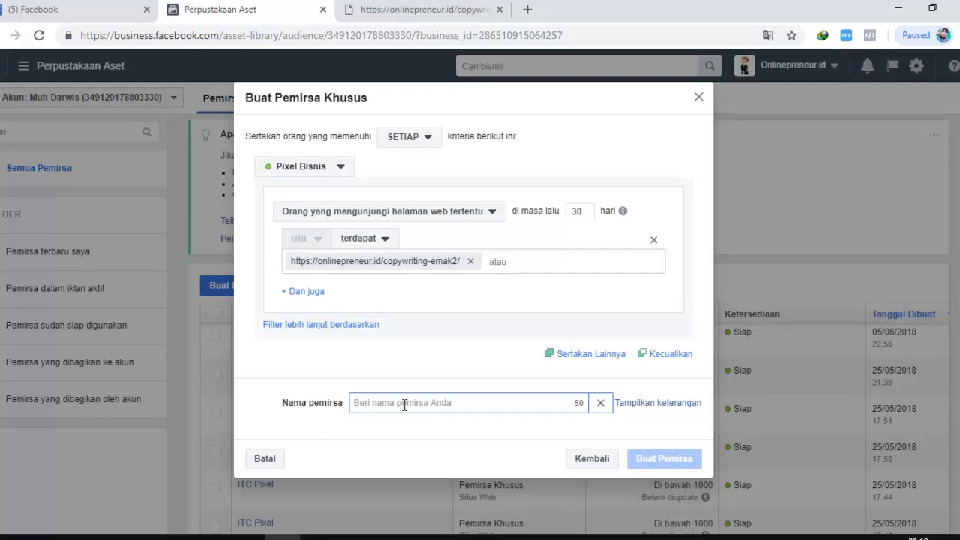
pyautogui.write('Targt')
pyautogui.press('BackSpace')
pyautogui.write('e')
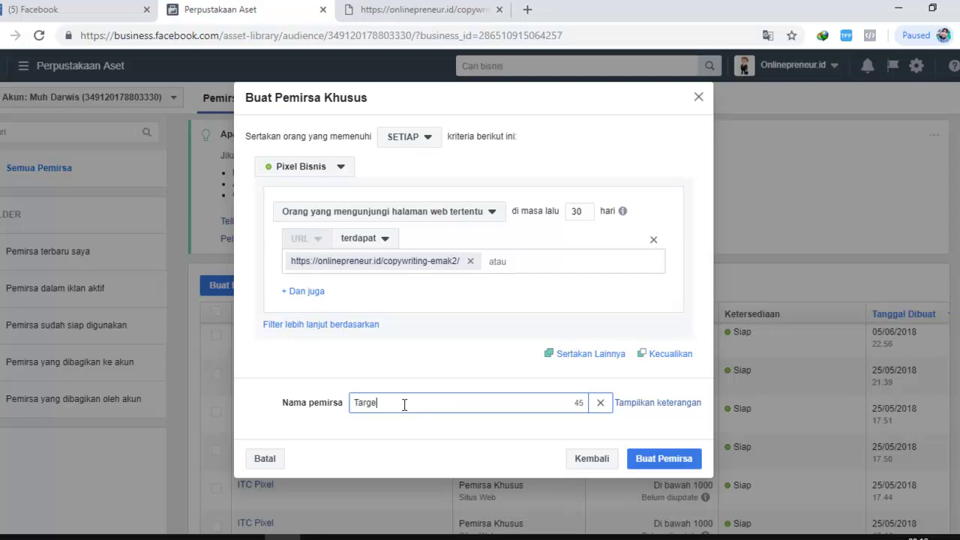
pyautogui.write('ting Pixel')
pyautogui.click(662, 461)
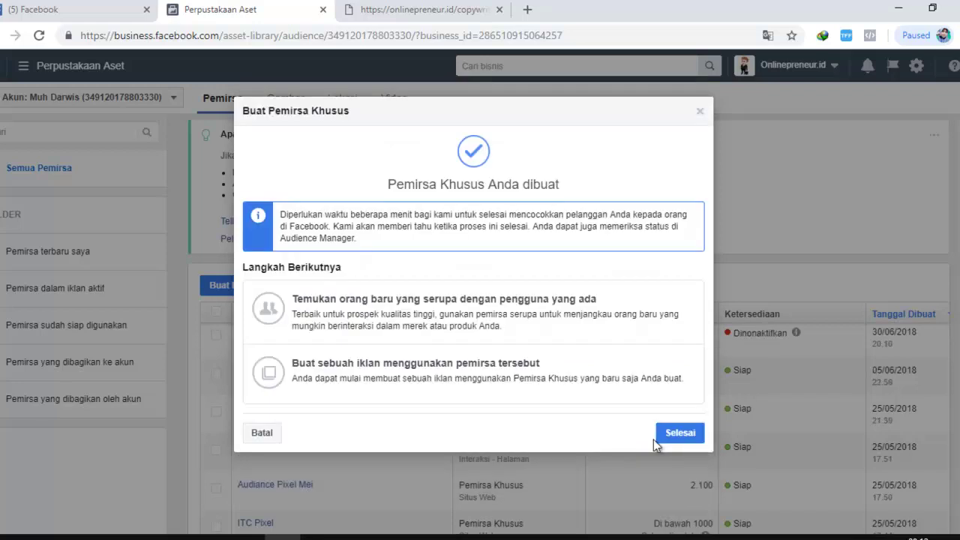
# - Close the audience creation dialog and check the new Targeting Pixel audience in the audience list
pyautogui.click(661, 439)
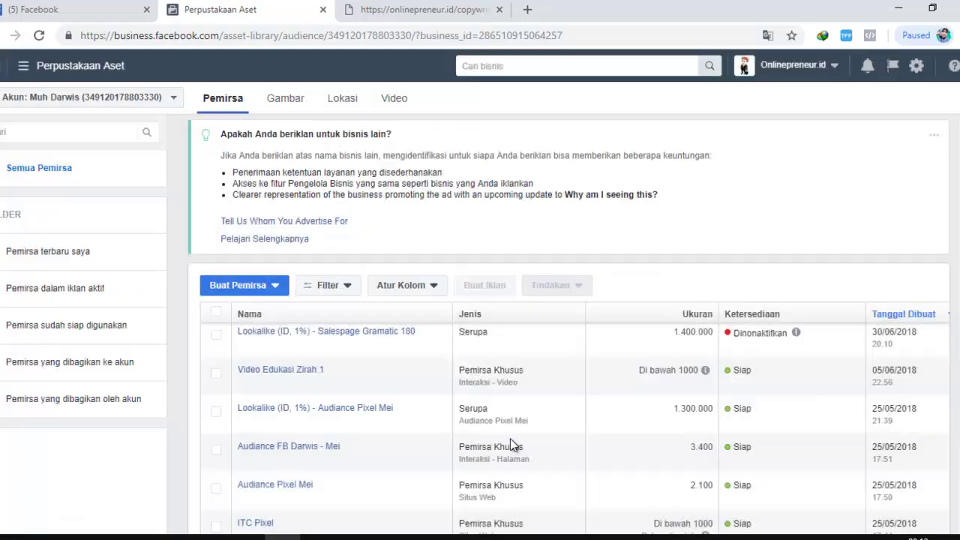
pyautogui.scroll(-5, 505, 398)
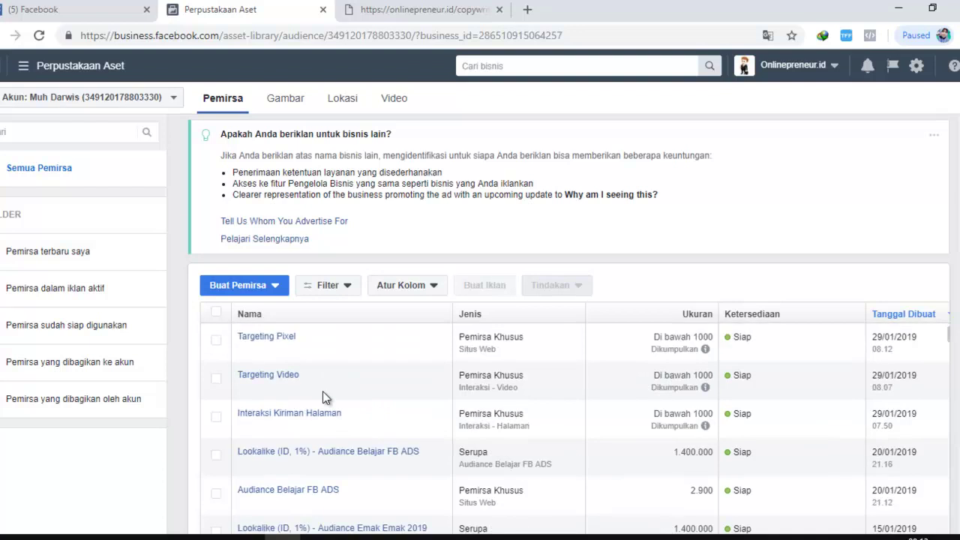
pyautogui.moveTo(296, 344)
pyautogui.moveTo(735, 360)
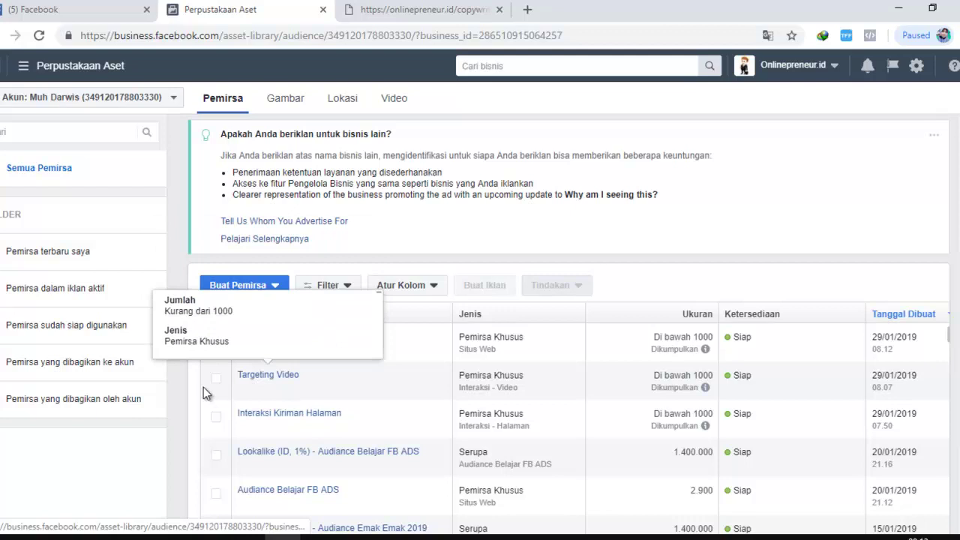
# - Select the Targeting Pixel and Targeting Video audiences, check which actions they offer, and clear the selection
pyautogui.click(216, 341)
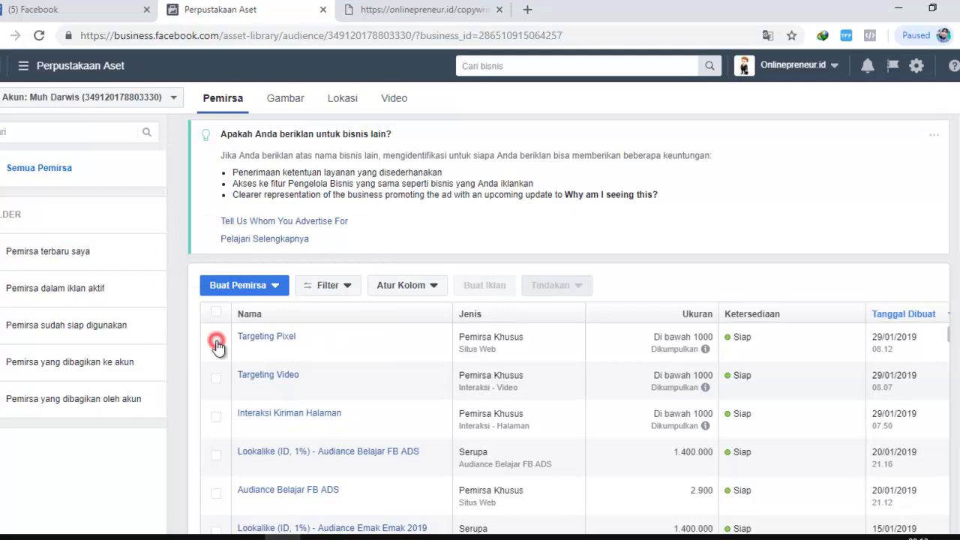
pyautogui.click(216, 380)
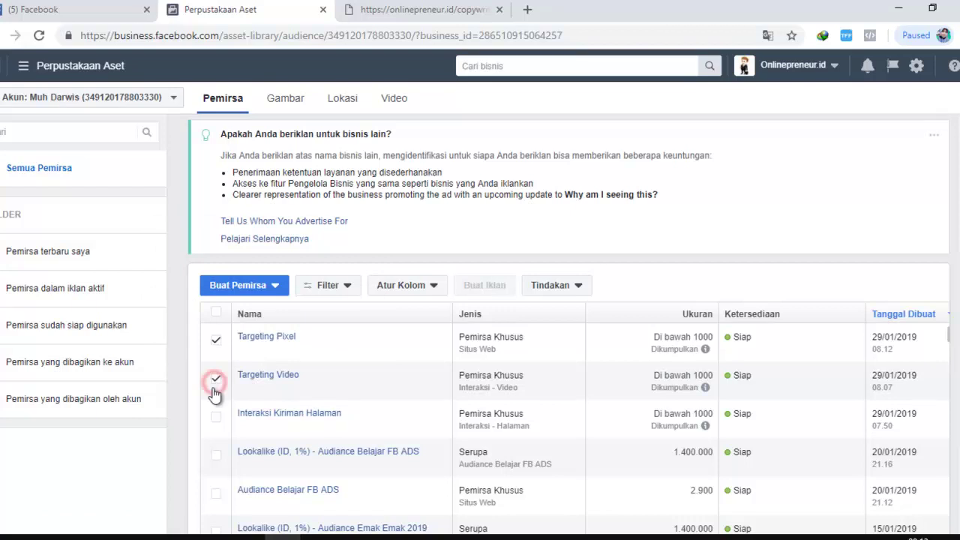
pyautogui.click(557, 289)
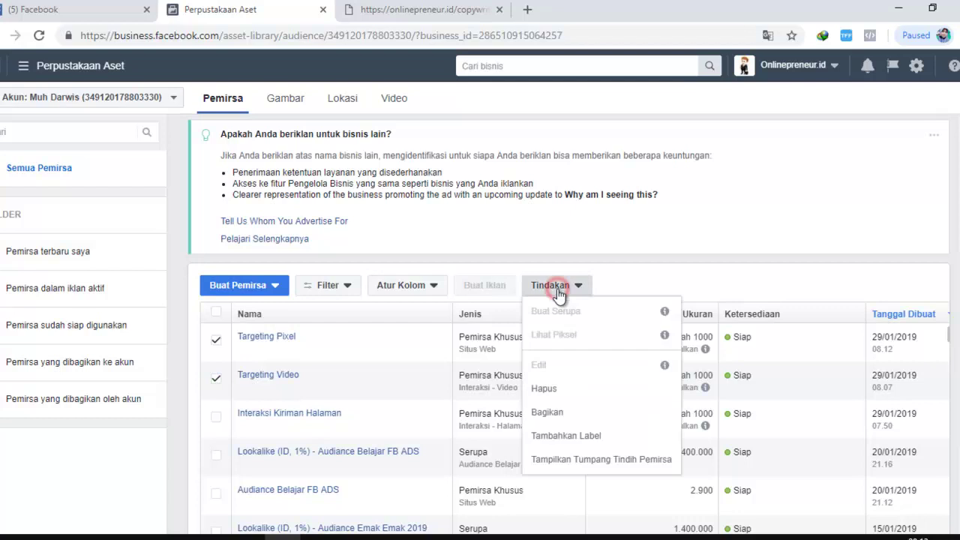
pyautogui.click(558, 289)
pyautogui.moveTo(241, 350)
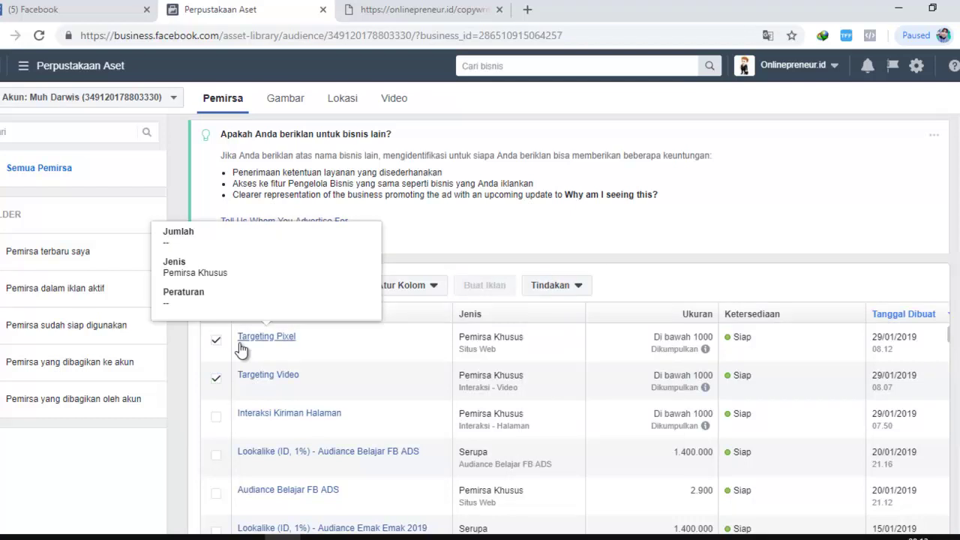
pyautogui.click(215, 339)
pyautogui.click(217, 380)
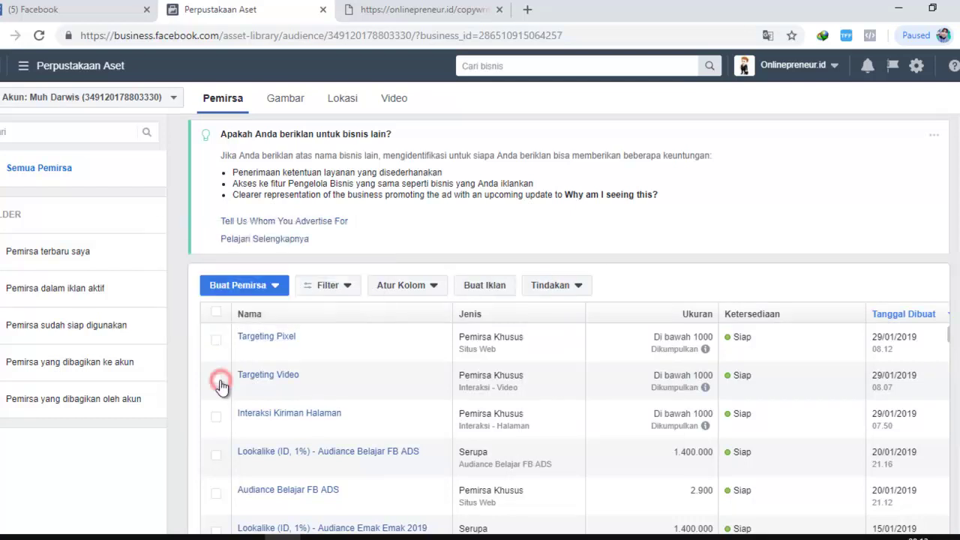
pyautogui.click(218, 382)
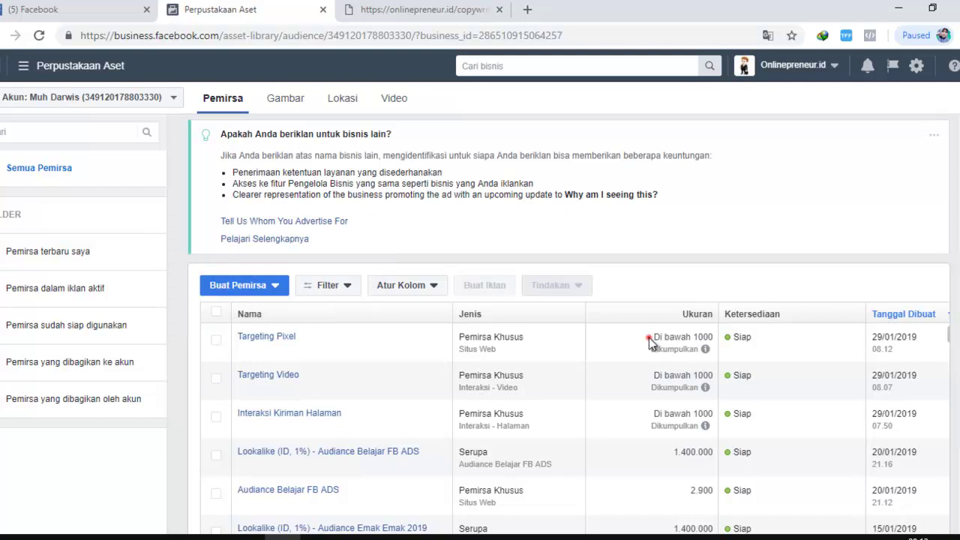
# - Check the sizes listed for the Targeting Pixel and Targeting Video audiences
pyautogui.moveTo(649, 338); pyautogui.dragTo(710, 355)
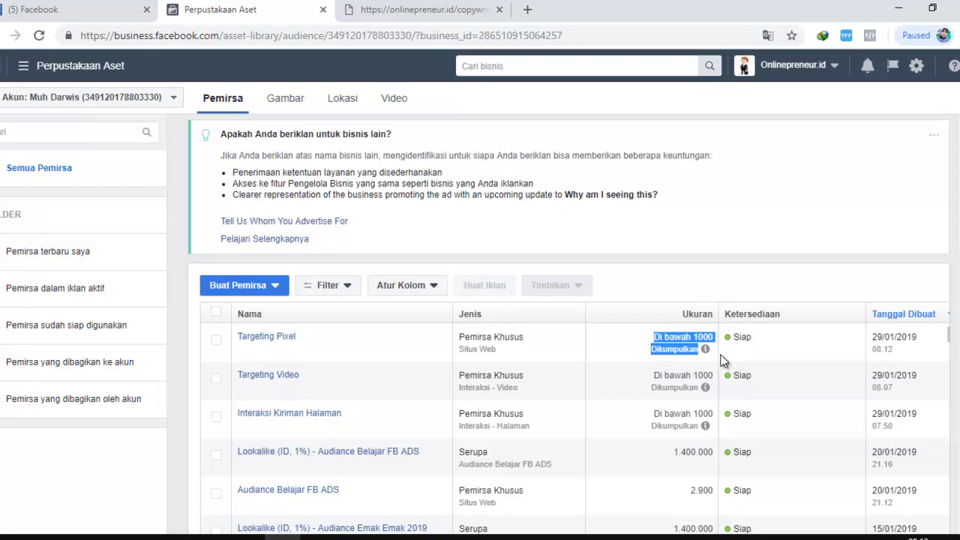
pyautogui.moveTo(652, 373); pyautogui.dragTo(704, 385)
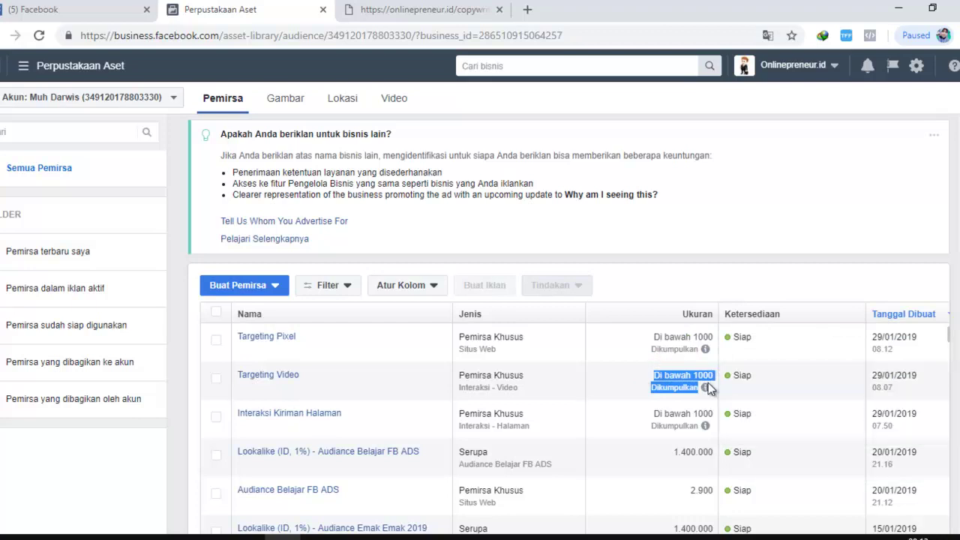
pyautogui.moveTo(657, 337); pyautogui.dragTo(710, 358)
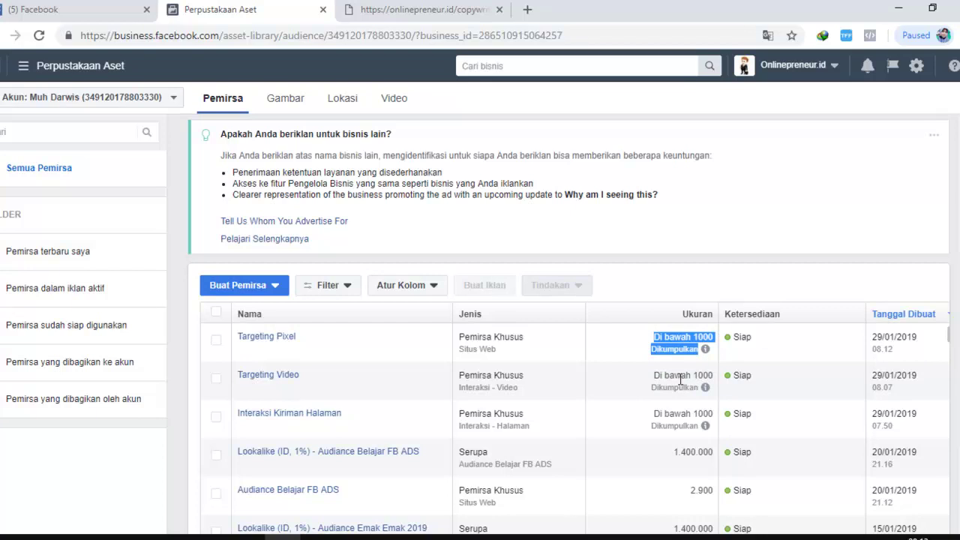
# - Select the older 4,300-person website custom audience dated 13/10/2017 06.17 and start creating an ad from it
pyautogui.scroll(-10, 667, 391)
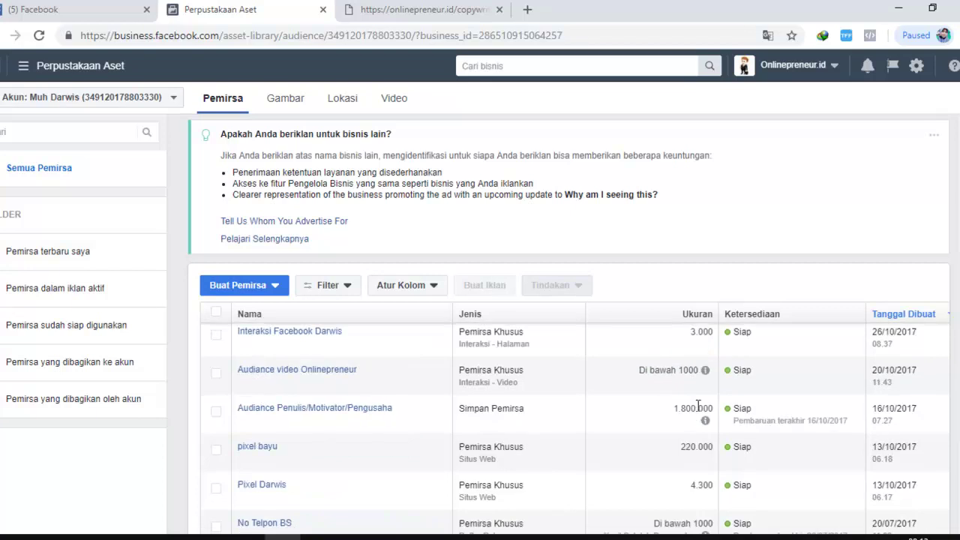
pyautogui.scroll(-2, 298, 469)
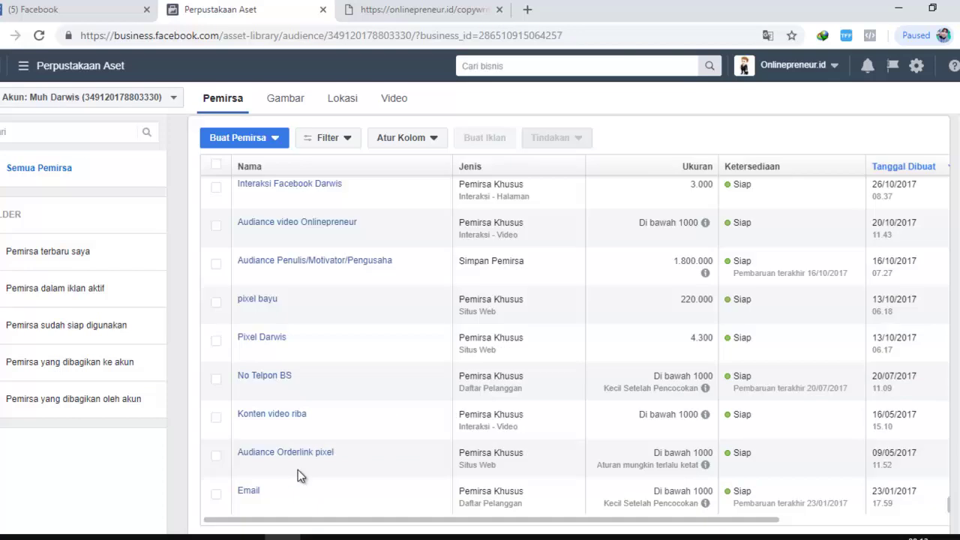
pyautogui.click(216, 344)
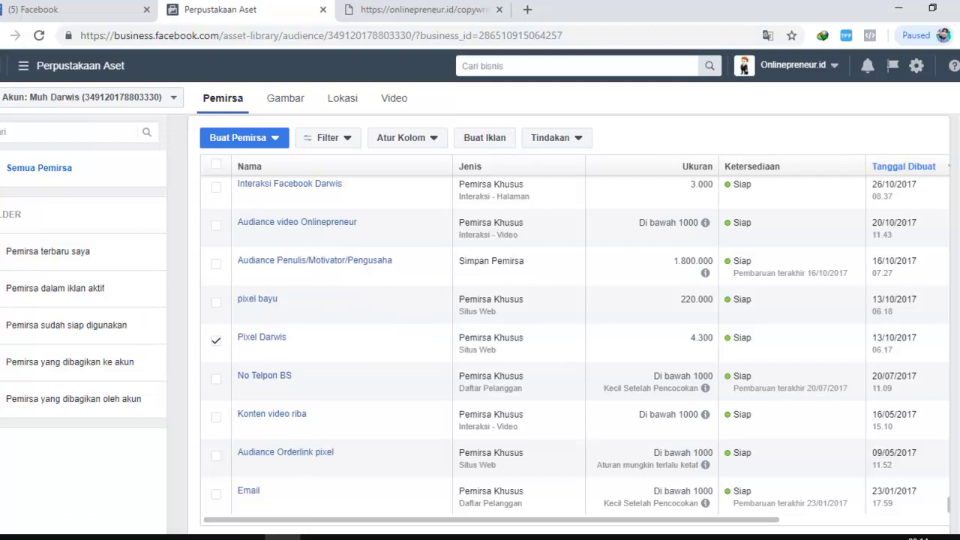
pyautogui.click(482, 138)
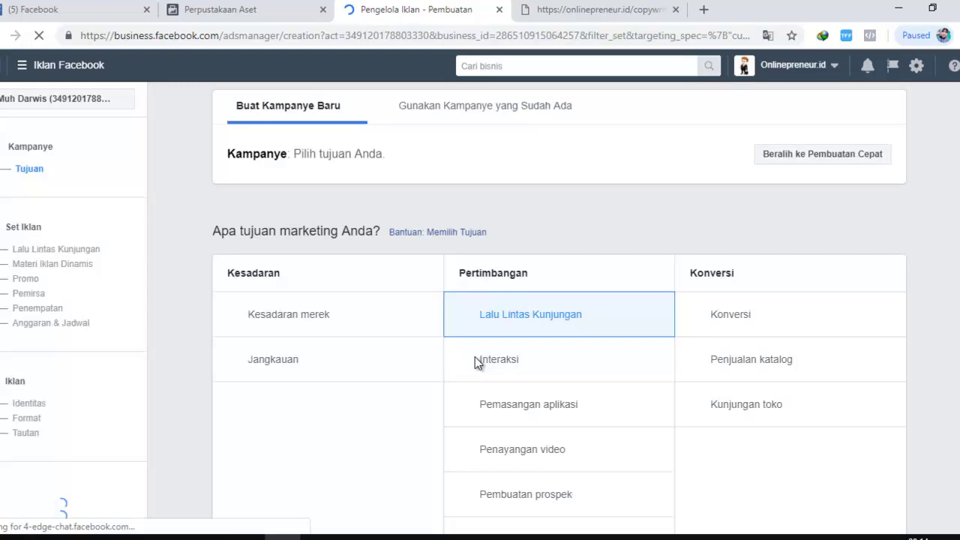
# - Keep the Lalu Lintas Kunjungan objective, name the campaign Iklan Trageting and continue to the ad set
pyautogui.scroll(-2, 518, 371)
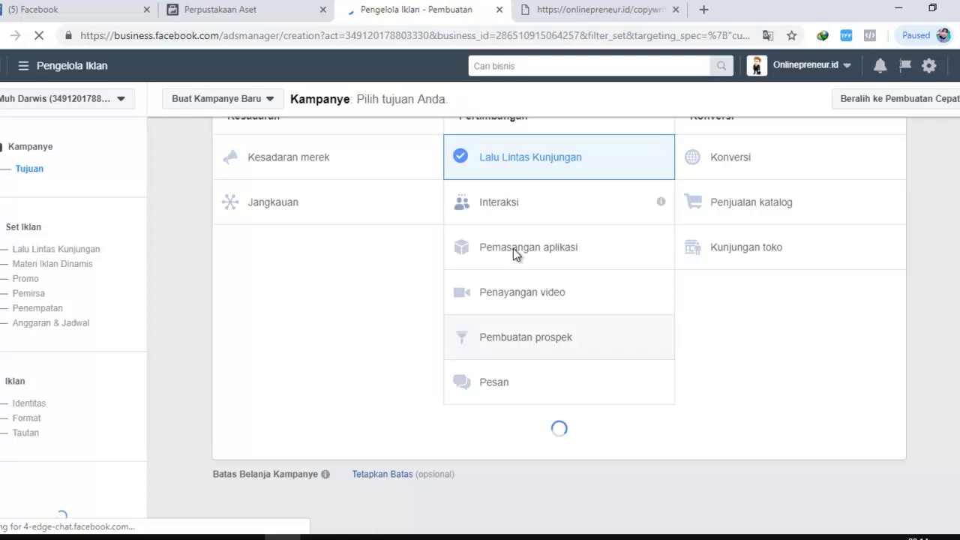
pyautogui.scroll(1, 563, 254)
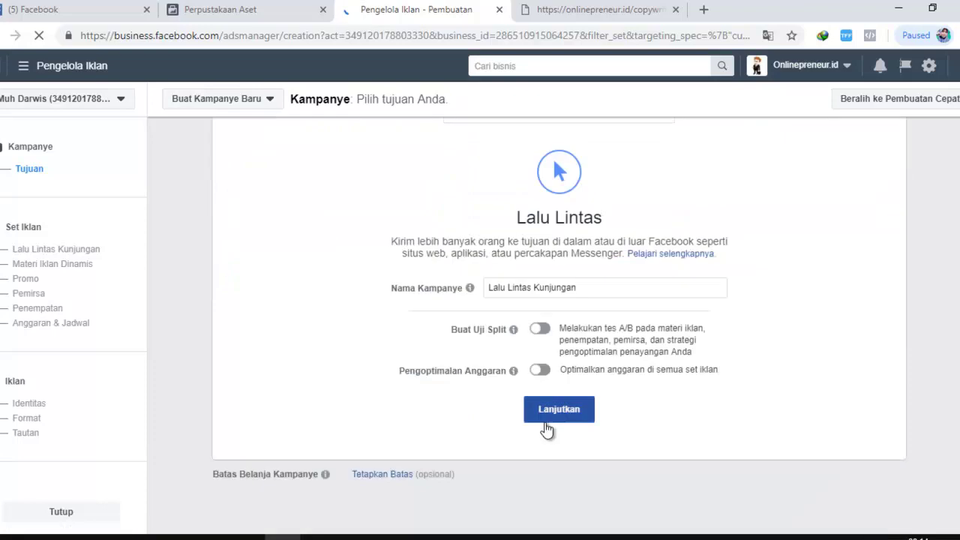
pyautogui.moveTo(582, 288); pyautogui.dragTo(491, 290)
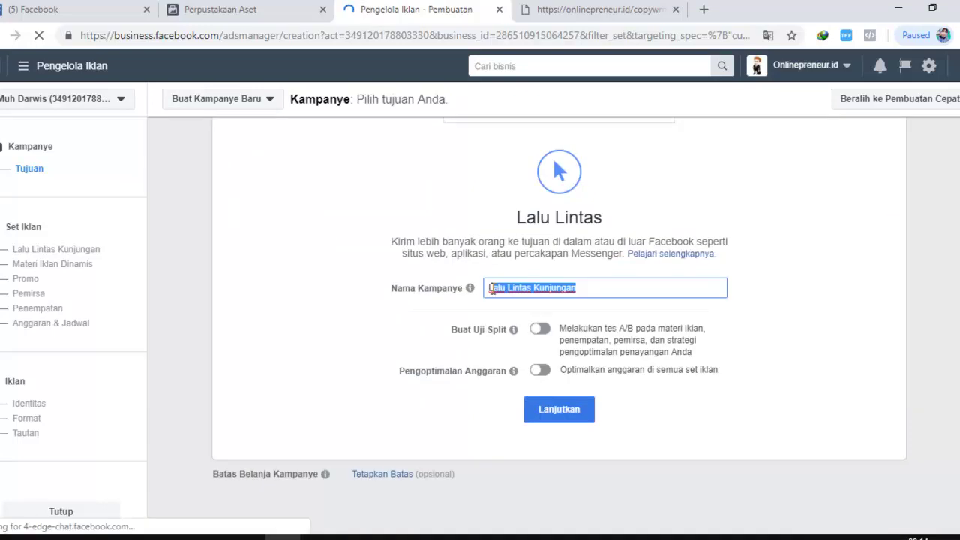
pyautogui.write('Tra')
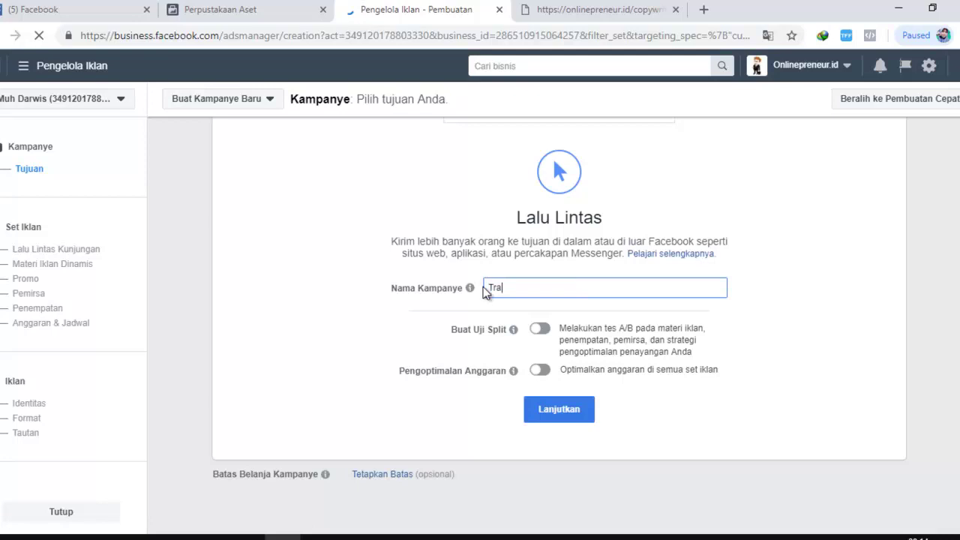
pyautogui.write('geting')
pyautogui.press('BackSpace')
pyautogui.press('BackSpace')
pyautogui.press('BackSpace')
pyautogui.press('BackSpace')
pyautogui.press('BackSpace')
pyautogui.press('BackSpace')
pyautogui.press('BackSpace')
pyautogui.press('BackSpace')
pyautogui.write('a')
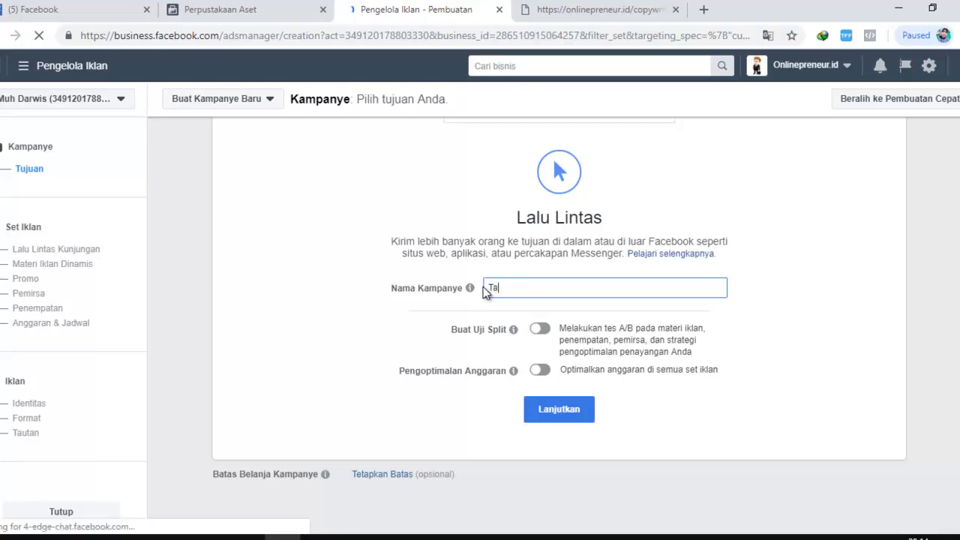
pyautogui.press('BackSpace')
pyautogui.press('BackSpace')
pyautogui.write('La')
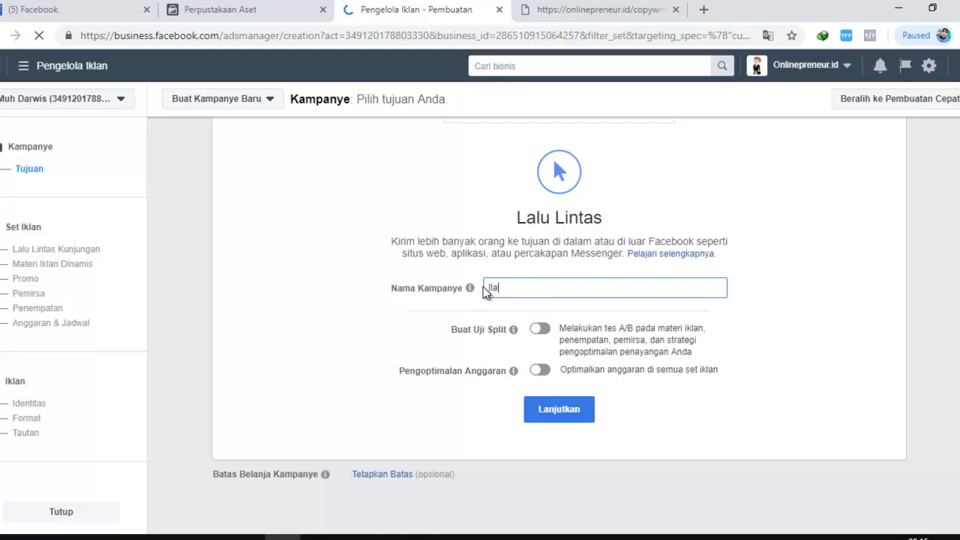
pyautogui.write('n Trageting')
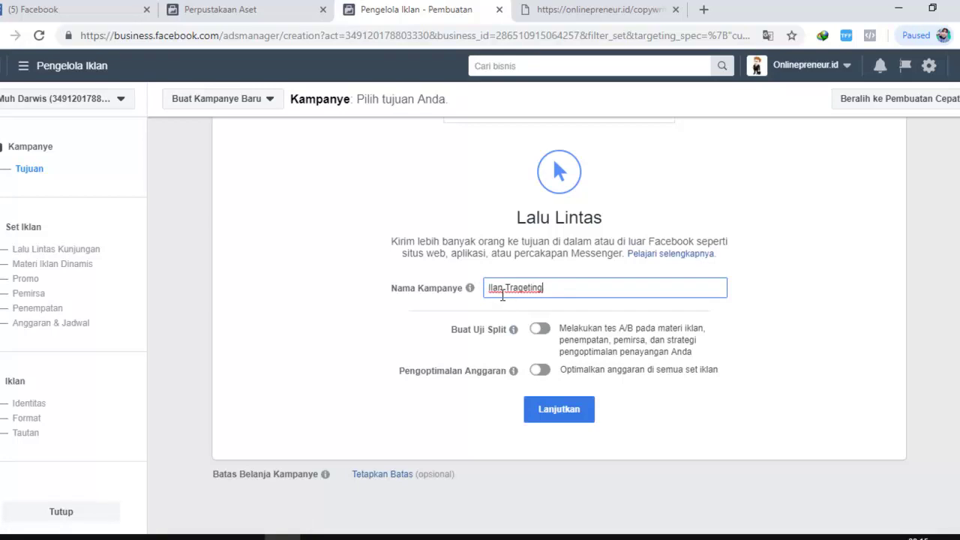
pyautogui.press('BackSpace')
pyautogui.write('kl')
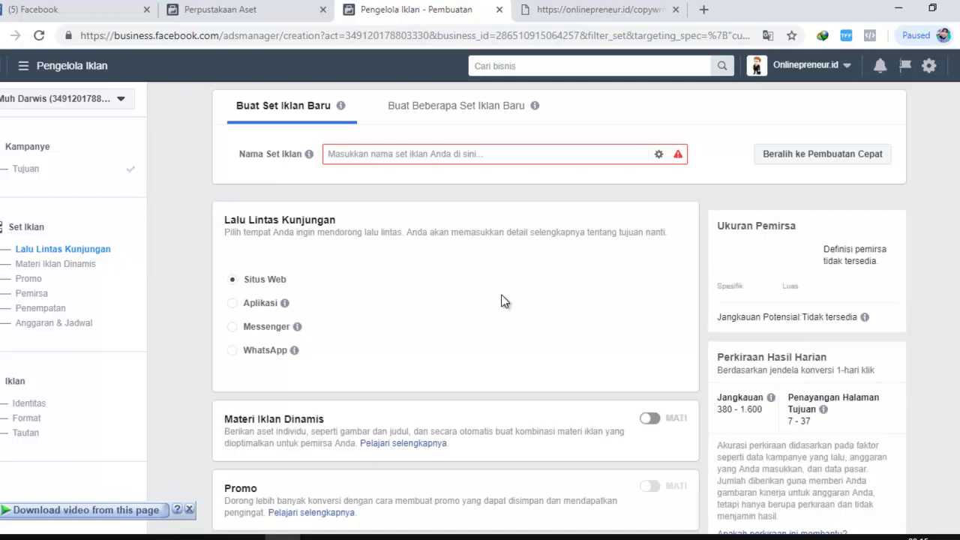
# - Examine the ad set's audience settings, including custom audience, location, age, detailed targeting and the saved audiences
pyautogui.scroll(-2, 505, 300)
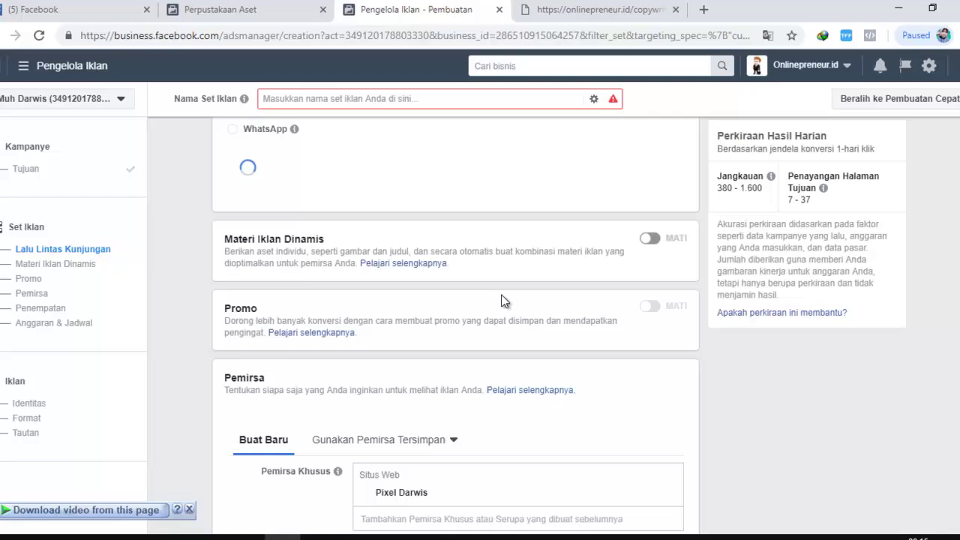
pyautogui.scroll(-3, 504, 301)
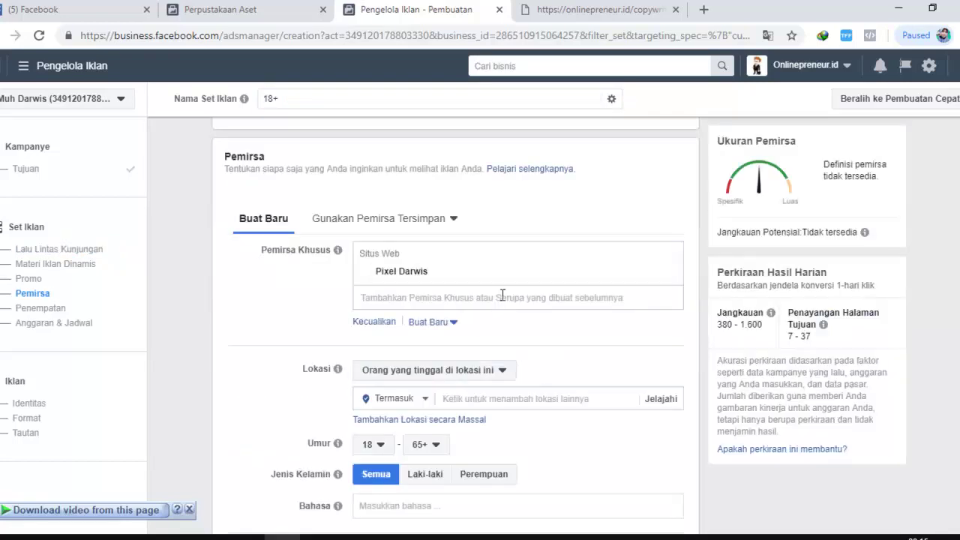
pyautogui.scroll(-1, 502, 294)
pyautogui.scroll(-2, 501, 296)
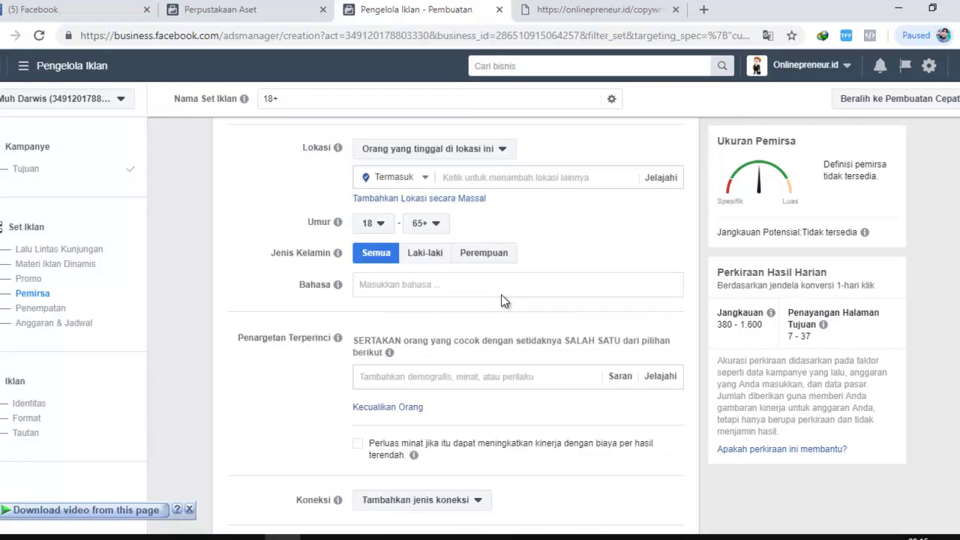
pyautogui.scroll(1, 505, 300)
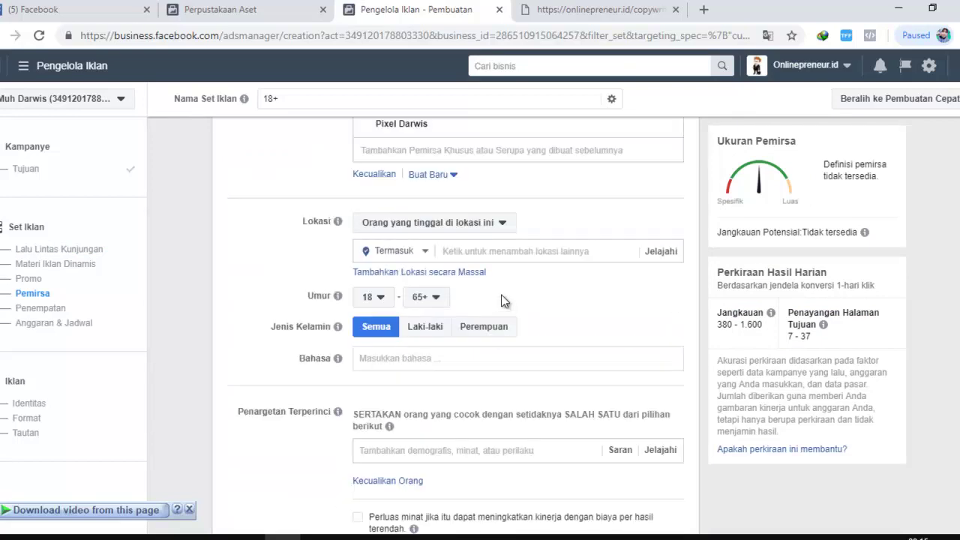
pyautogui.scroll(-2, 503, 301)
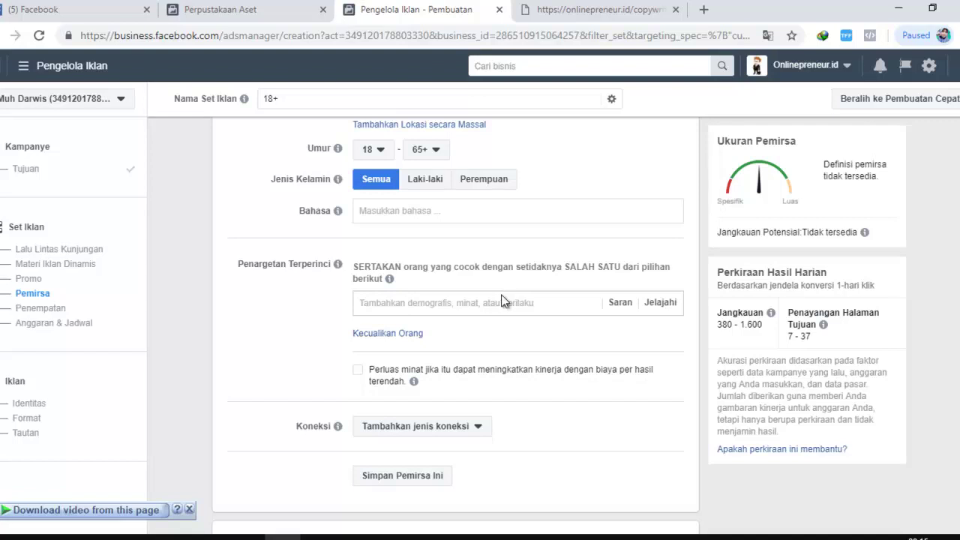
pyautogui.moveTo(504, 301)
pyautogui.scroll(3, 503, 300)
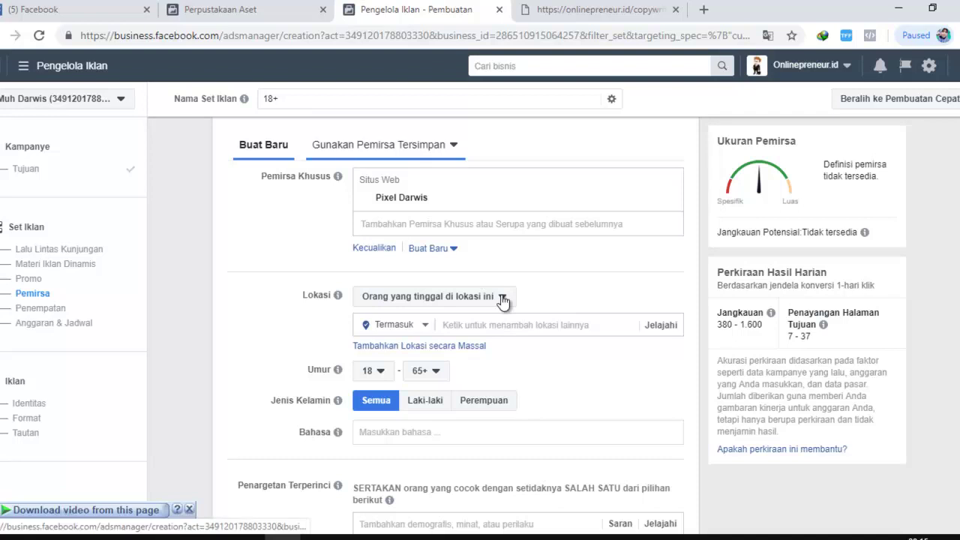
pyautogui.press('Return')
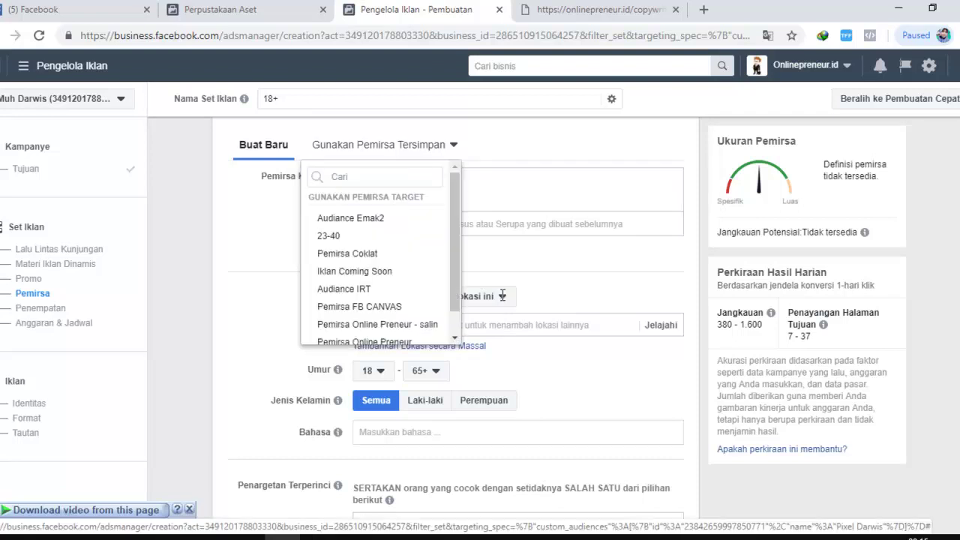
pyautogui.press('Escape')
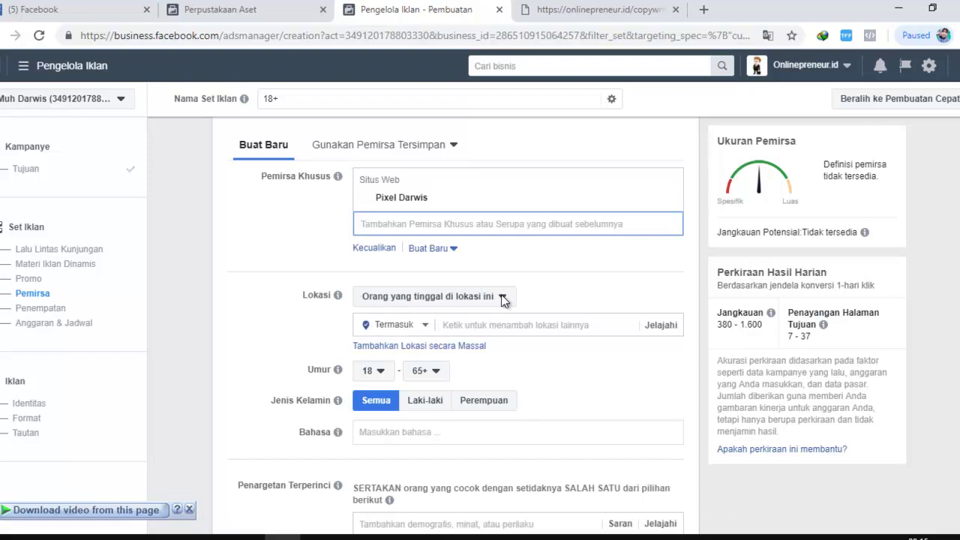
# - Add the Targeting Pixel custom audience to the ad set's audience
pyautogui.press('Down')
pyautogui.press('Right')
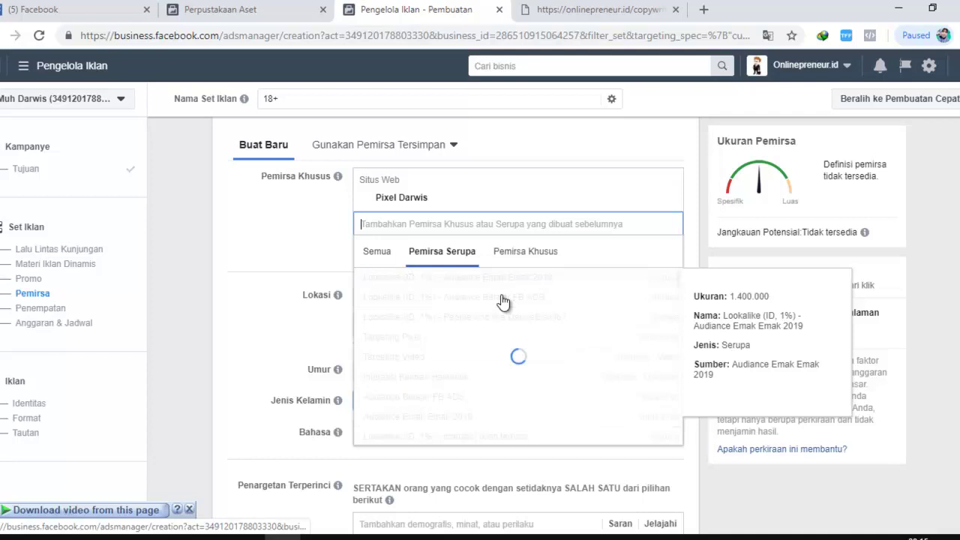
pyautogui.press('Right')
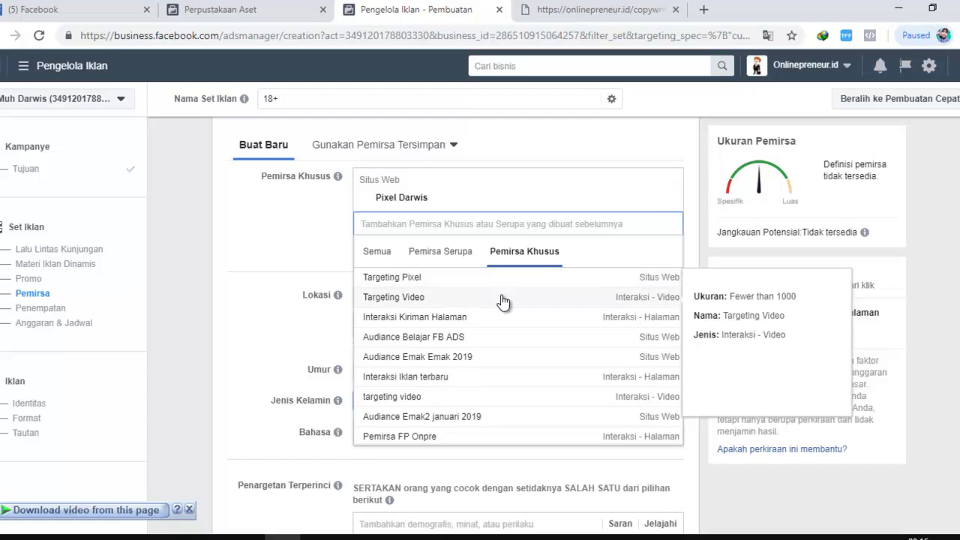
pyautogui.press('Return')
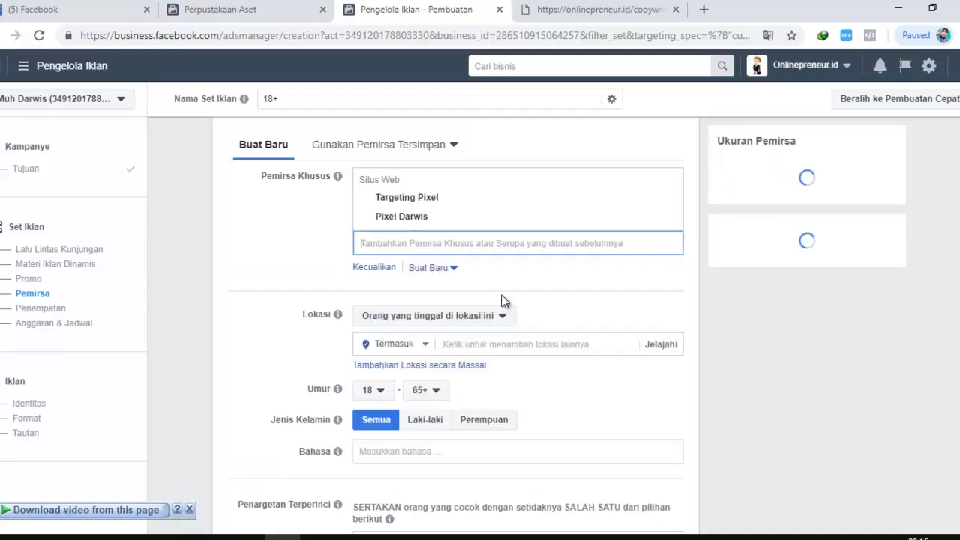
# - Add the Targeting Video custom audience to the ad set's audience
pyautogui.click(503, 300)
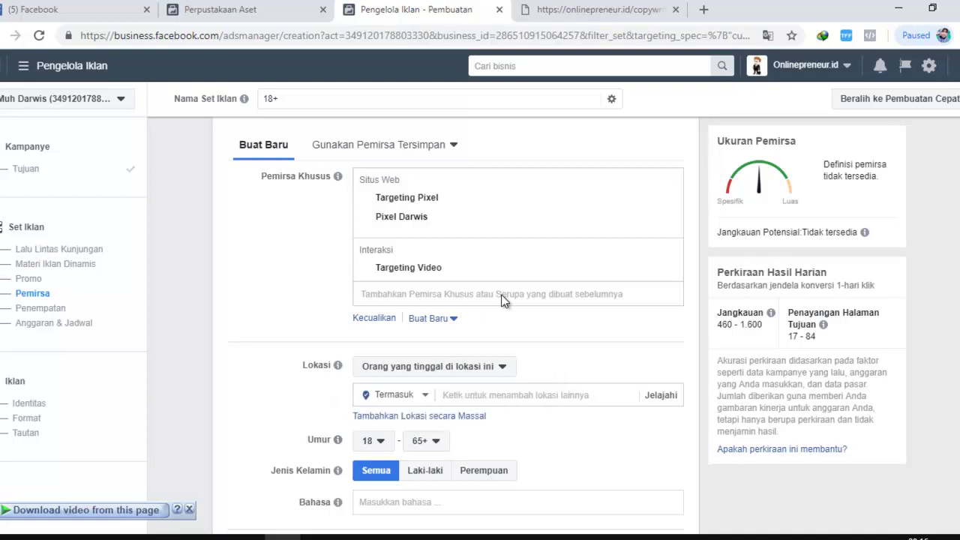
# - Review the ad set's audience section, covering the selected custom audiences, location, age, gender, language and detailed targeting
pyautogui.scroll(-5, 503, 297)
pyautogui.scroll(-8, 503, 296)
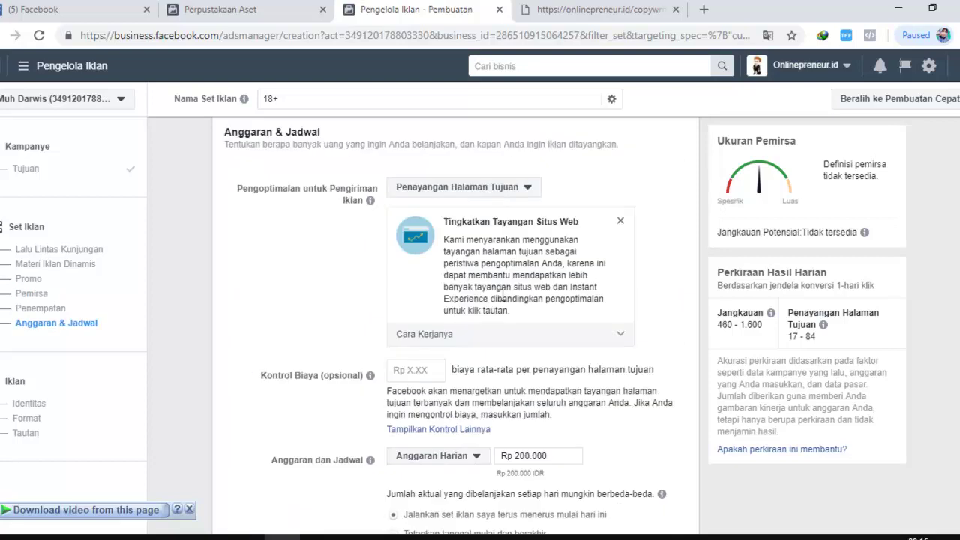
pyautogui.scroll(8, 503, 297)
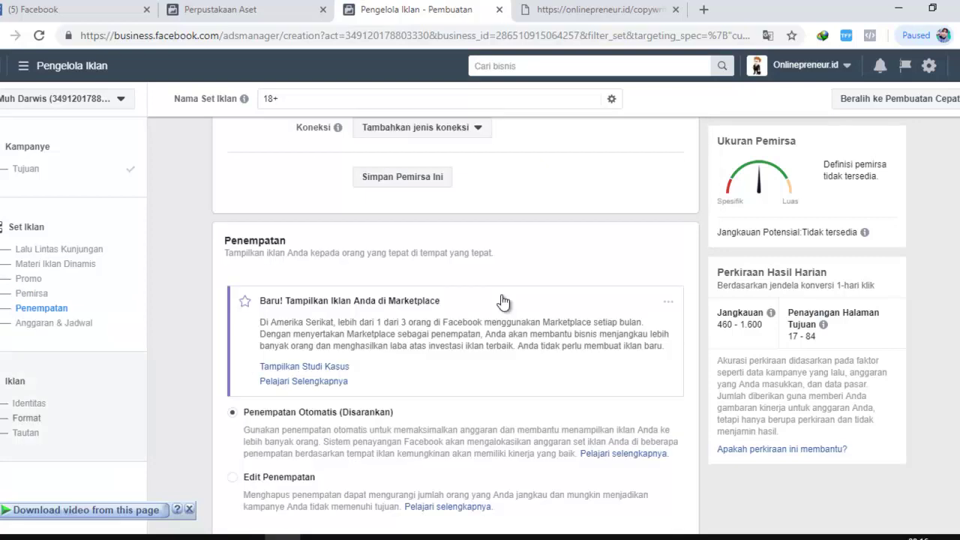
pyautogui.scroll(5, 503, 300)
pyautogui.scroll(2, 502, 299)
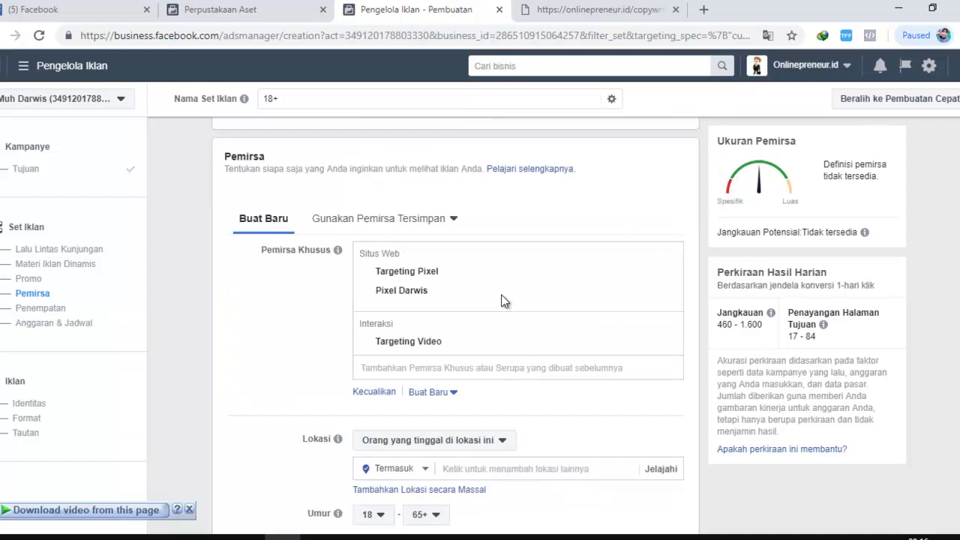
pyautogui.scroll(-1, 502, 301)
pyautogui.scroll(-2, 503, 301)
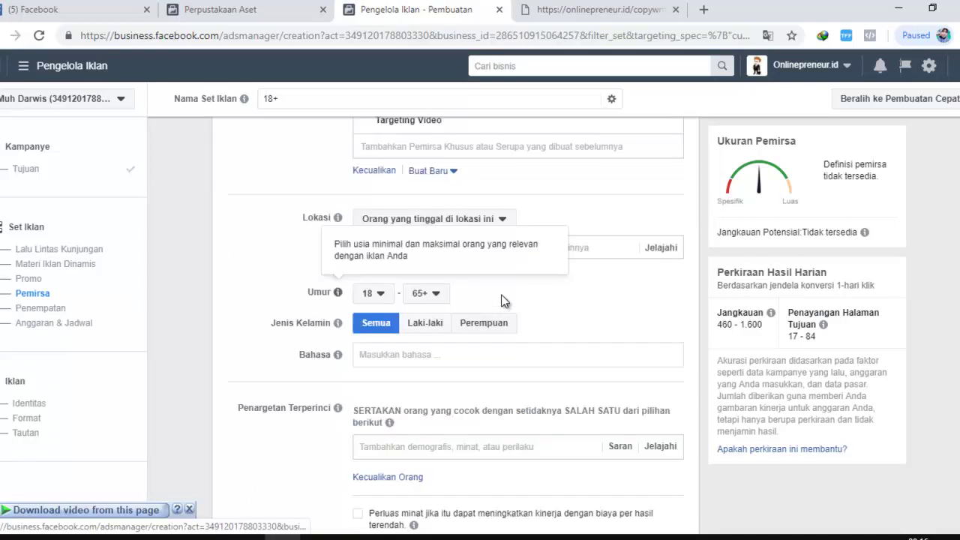
pyautogui.scroll(-2, 503, 301)
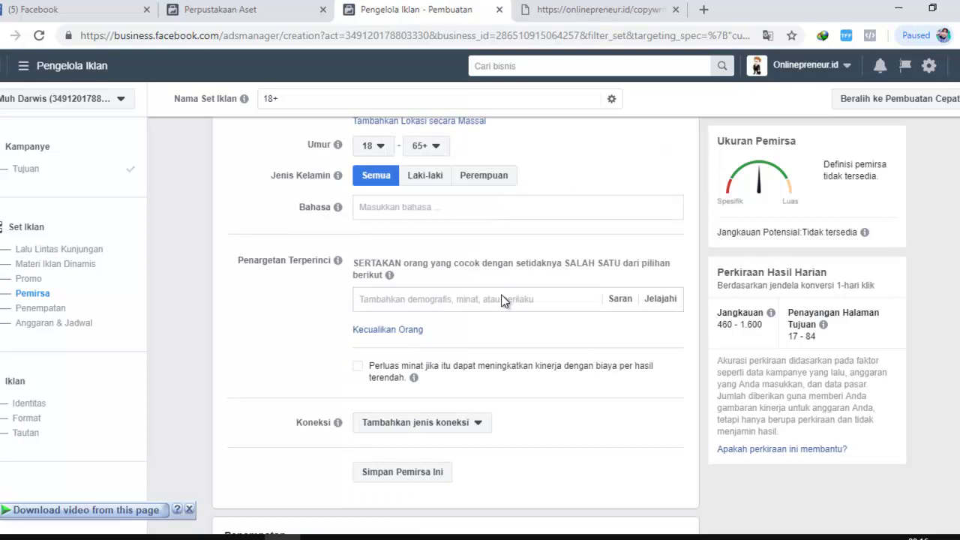
pyautogui.scroll(4, 503, 300)
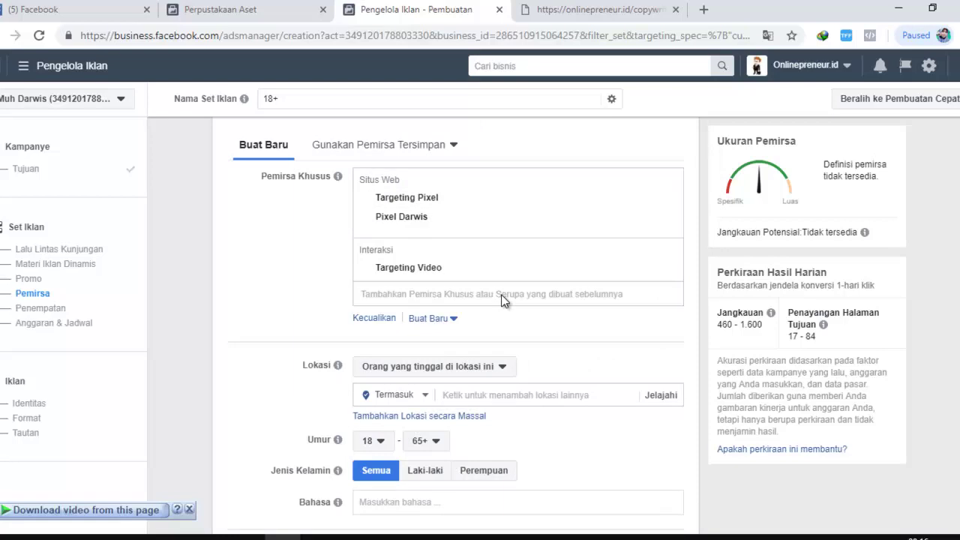
pyautogui.scroll(2, 505, 300)
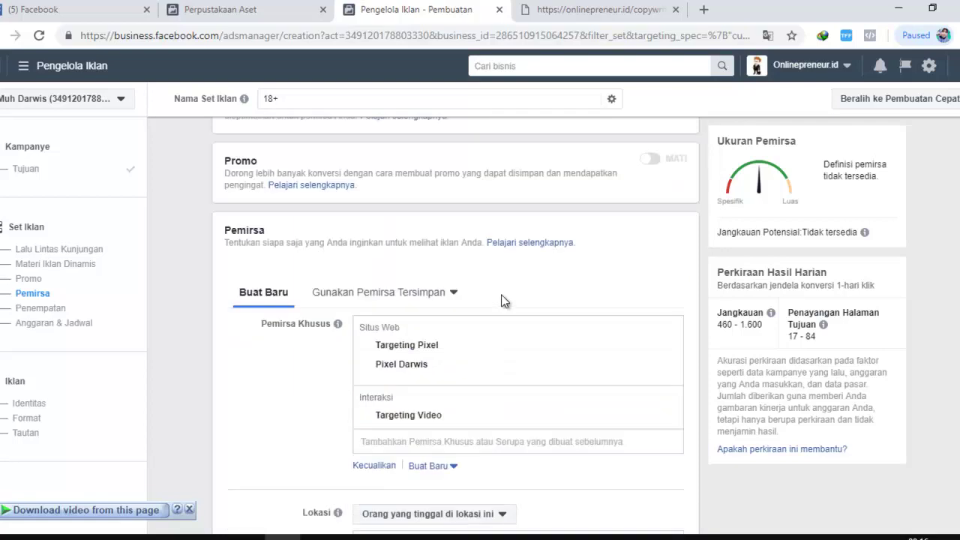
pyautogui.scroll(-2, 504, 300)
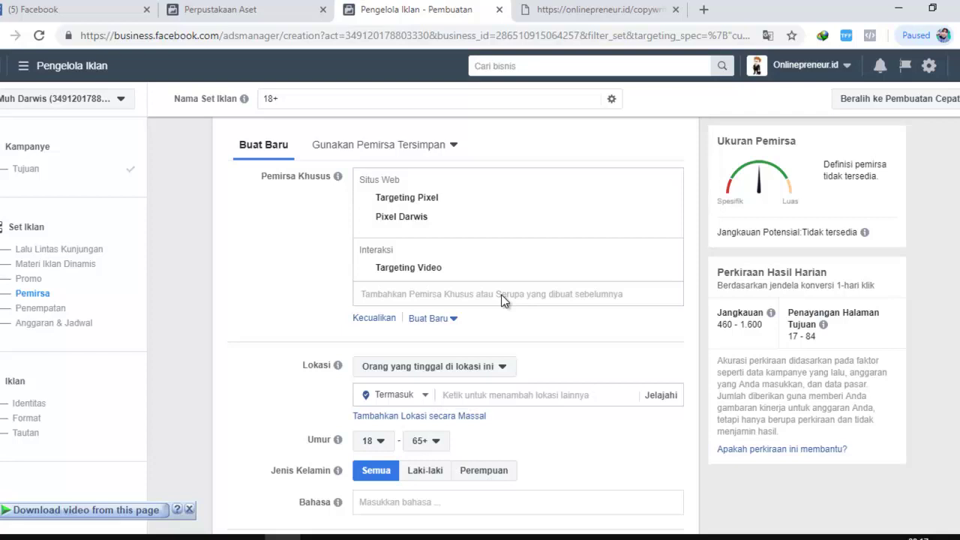
pyautogui.scroll(-2, 504, 300)
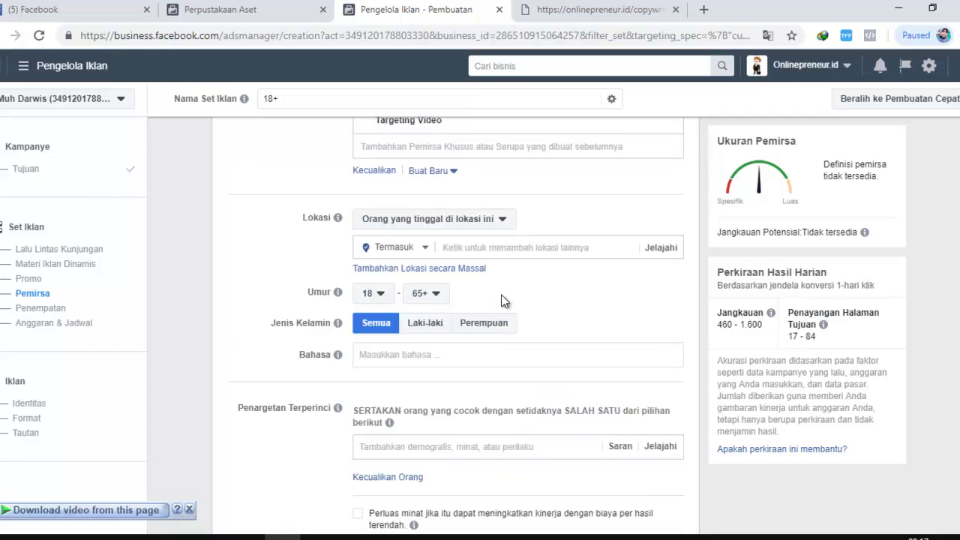
pyautogui.scroll(2, 503, 300)
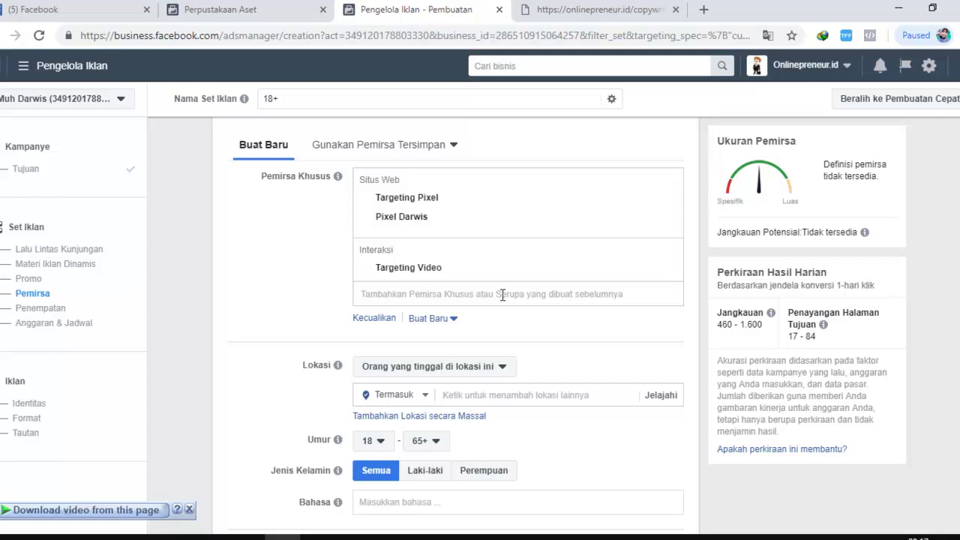
pyautogui.scroll(-2, 502, 294)
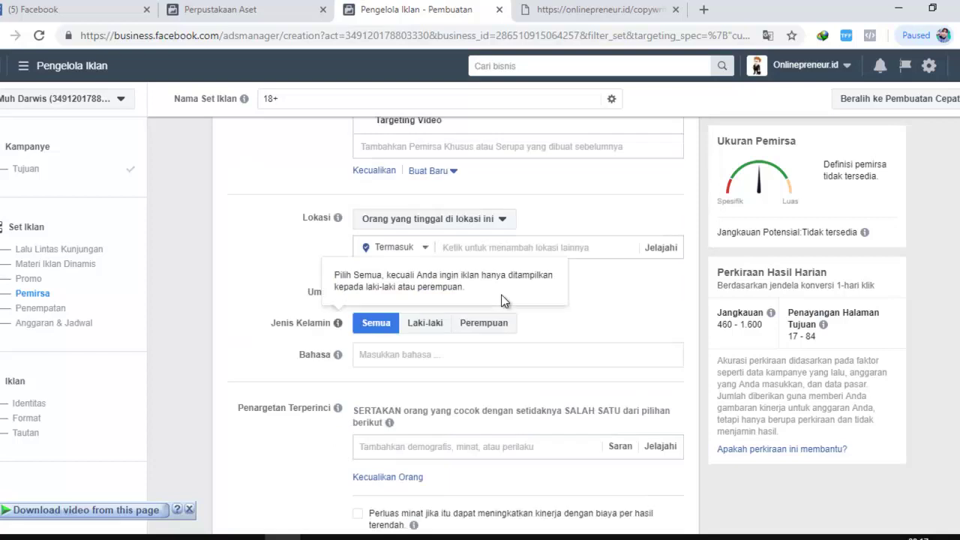
pyautogui.scroll(1, 503, 300)
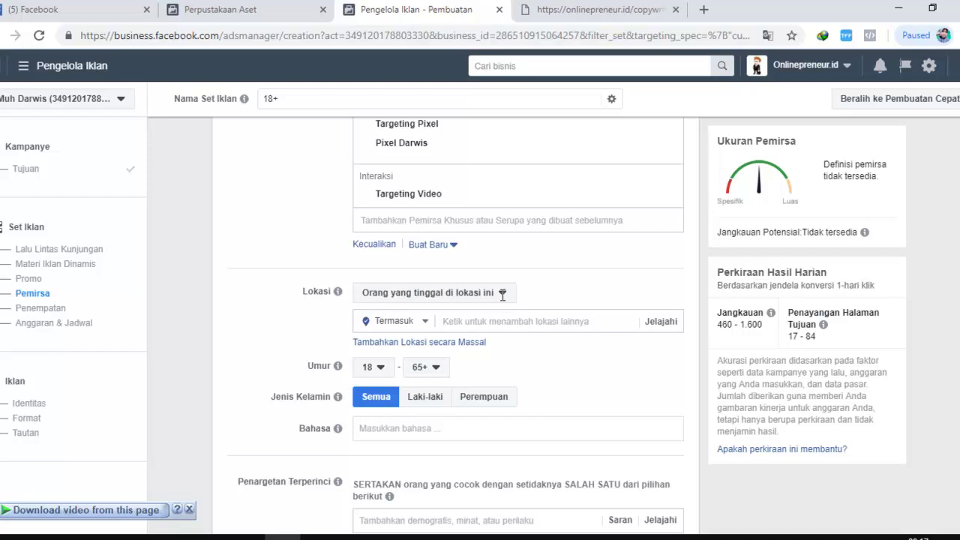
pyautogui.scroll(-1, 503, 298)
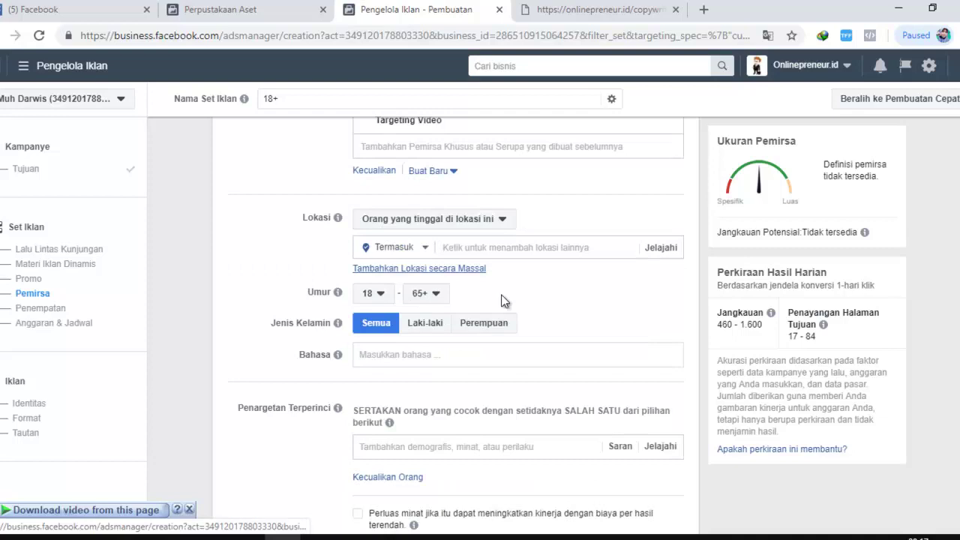
# - Examine the ad set's placement options, delivery optimization, cost control, daily budget and schedule
pyautogui.scroll(-2, 504, 301)
pyautogui.scroll(-6, 503, 300)
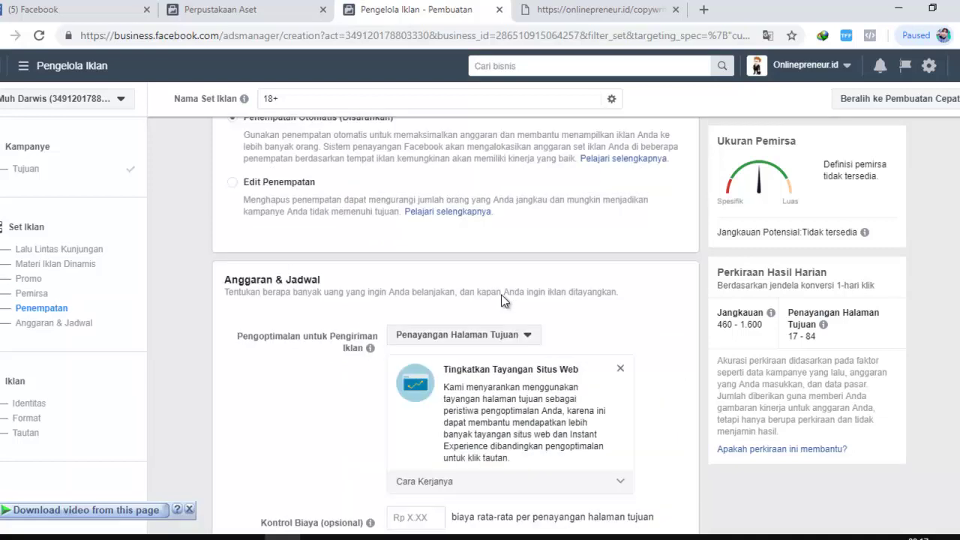
pyautogui.scroll(-5, 503, 295)
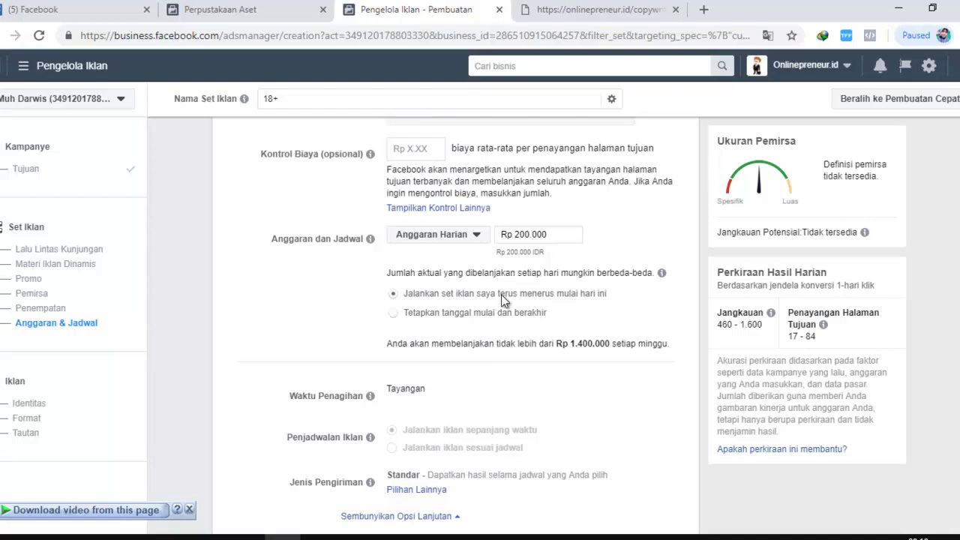
pyautogui.scroll(1, 503, 300)
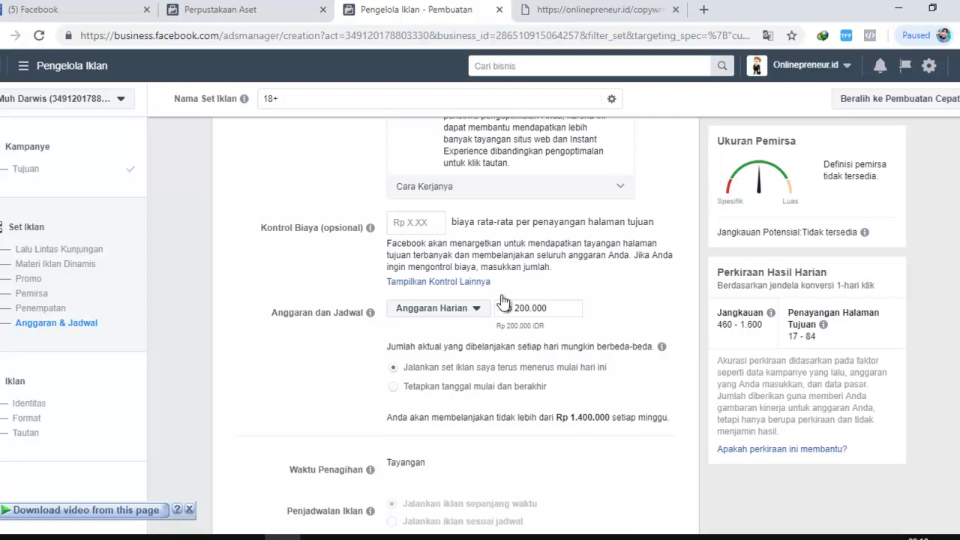
pyautogui.scroll(-2, 503, 300)
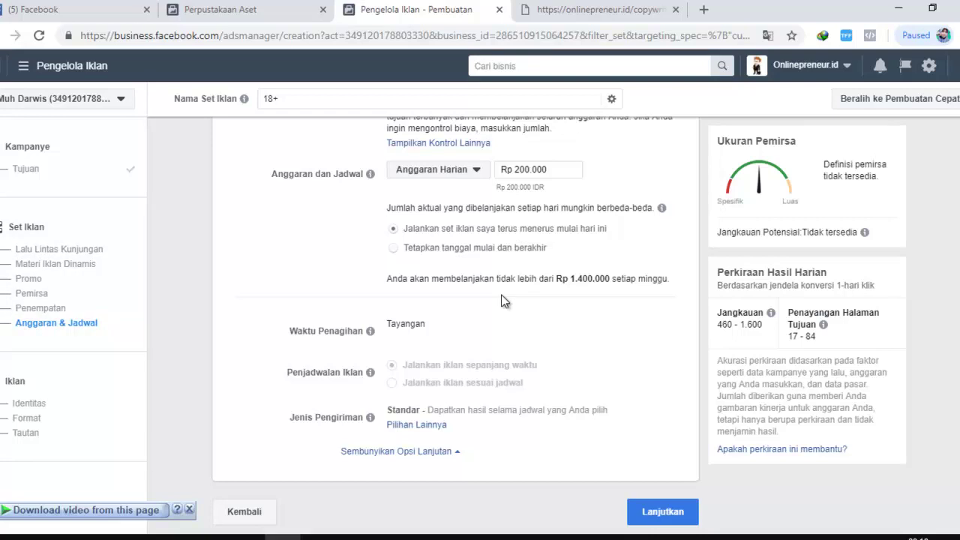
pyautogui.scroll(2, 504, 301)
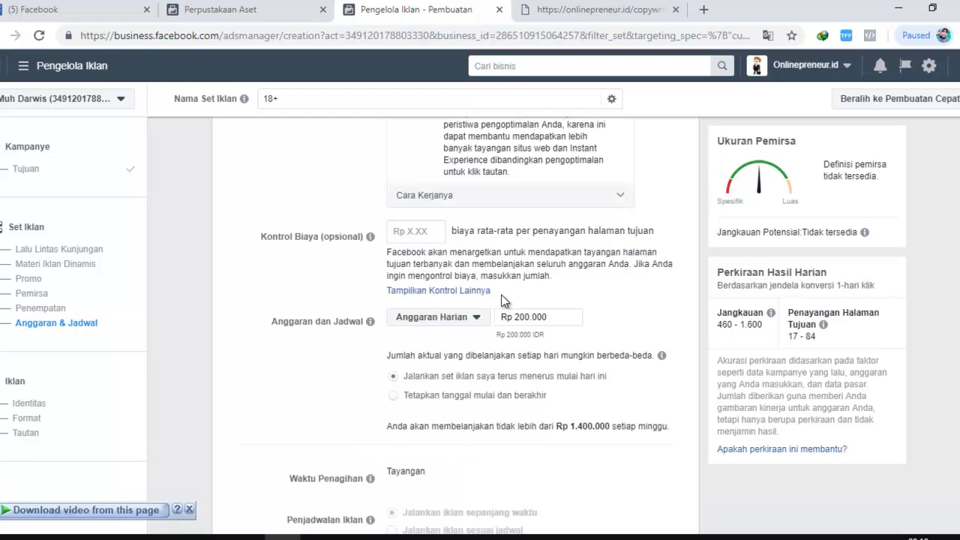
# - Recheck the selected website and video custom audiences together with the location, demographic, placement and delivery optimization settings
pyautogui.scroll(5, 504, 301)
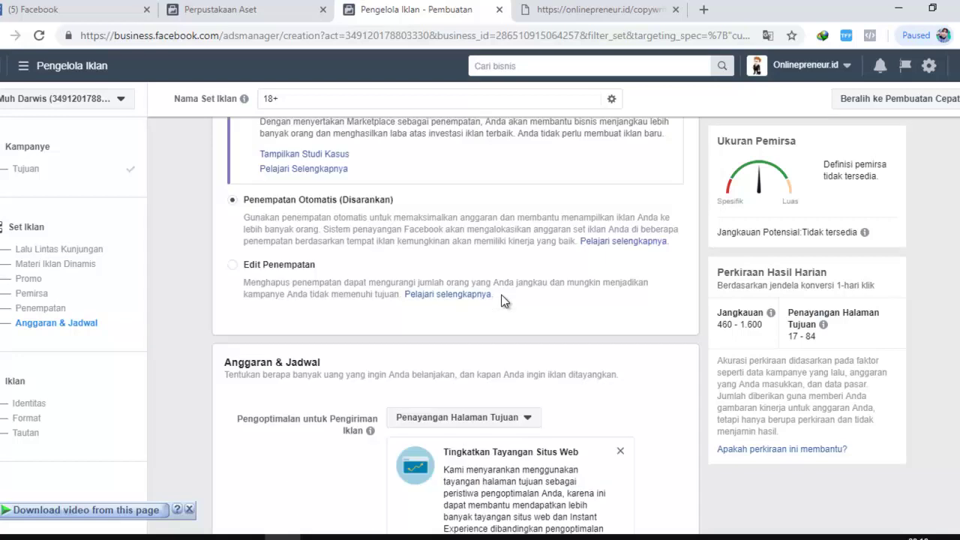
pyautogui.scroll(6, 505, 301)
pyautogui.scroll(7, 504, 301)
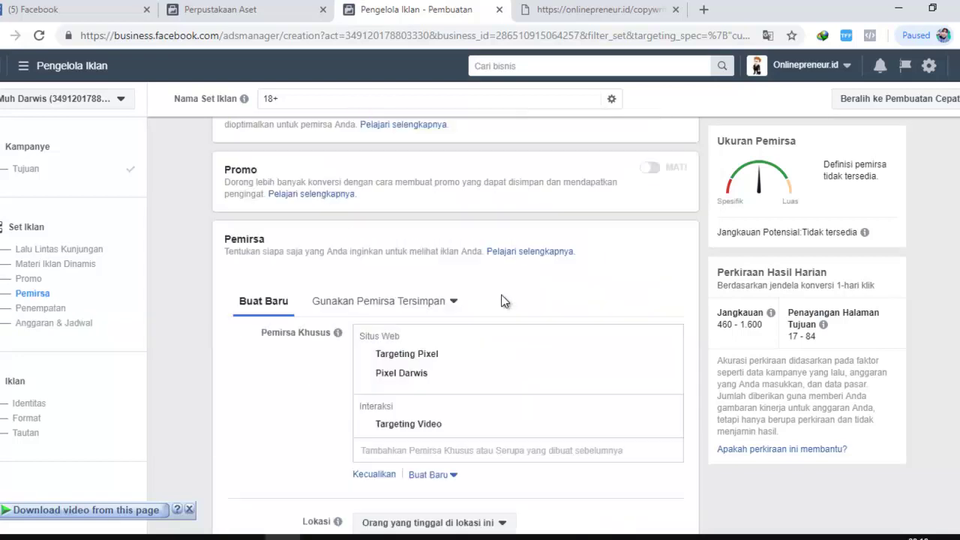
pyautogui.scroll(1, 505, 301)
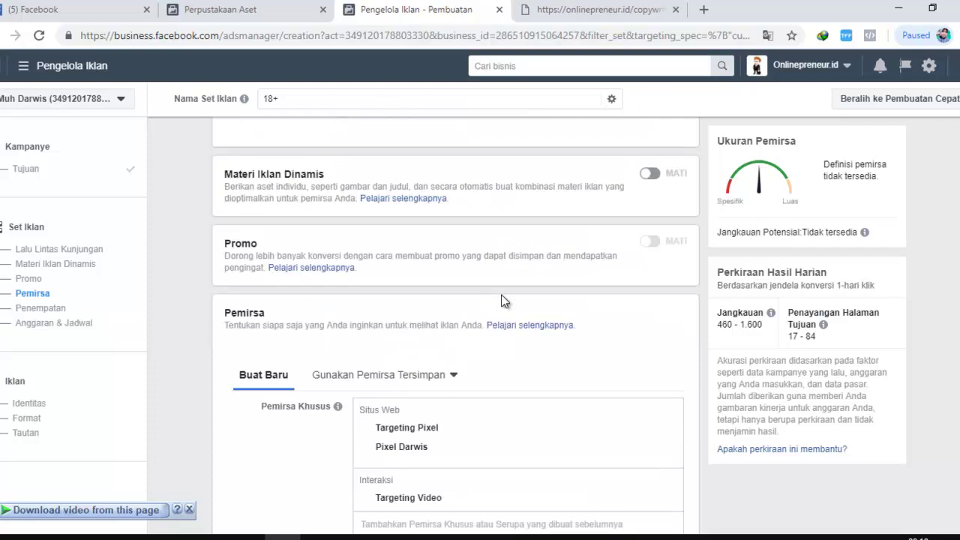
pyautogui.scroll(-1, 504, 301)
pyautogui.scroll(-3, 504, 301)
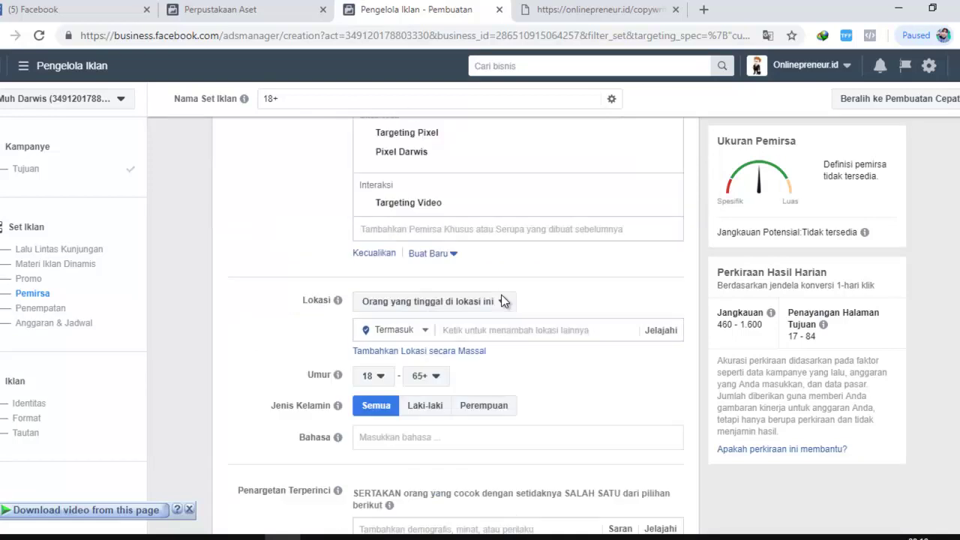
pyautogui.scroll(2, 504, 301)
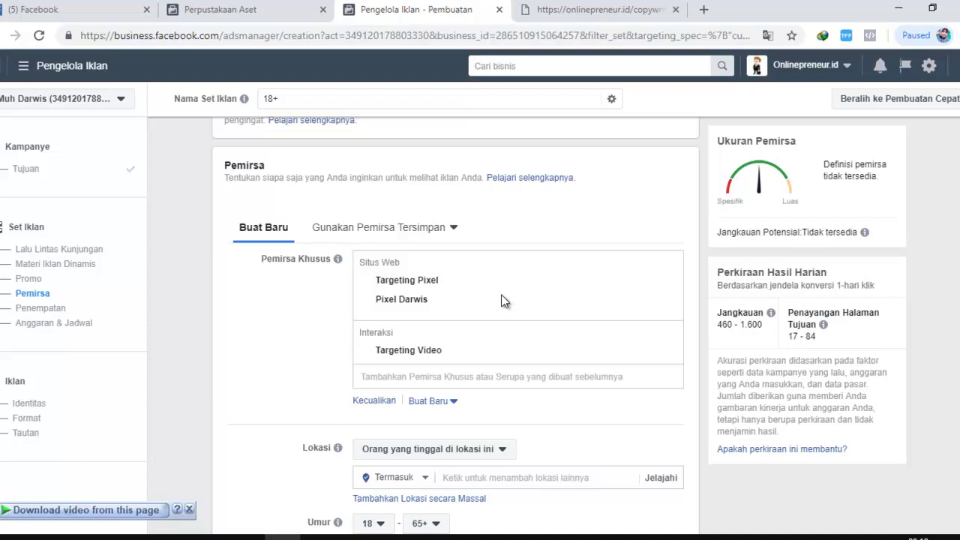
pyautogui.scroll(-1, 504, 301)
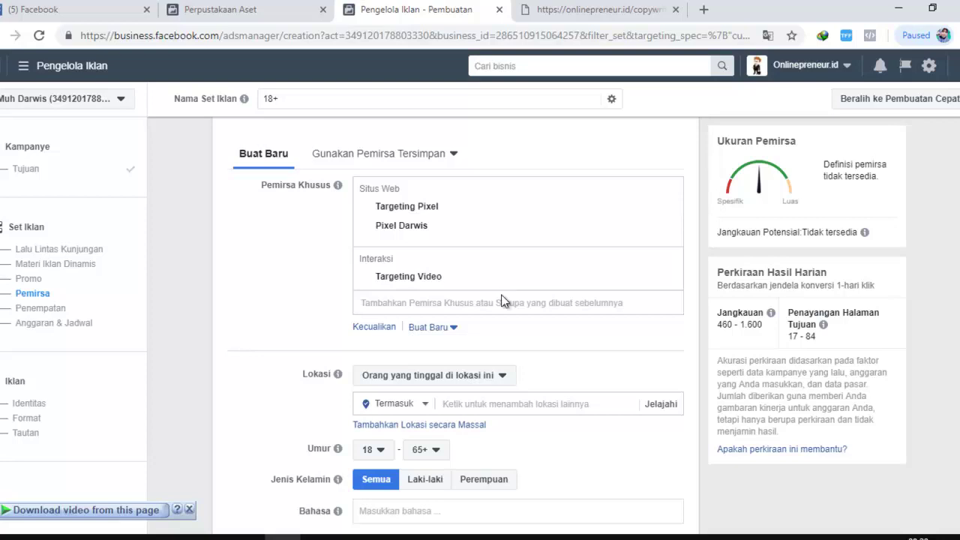
pyautogui.scroll(-2, 503, 300)
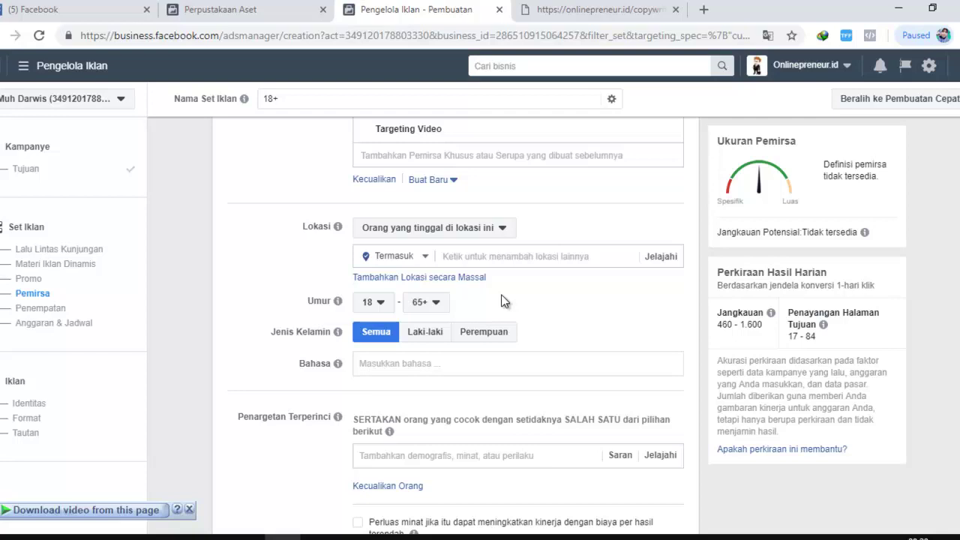
pyautogui.scroll(3, 503, 301)
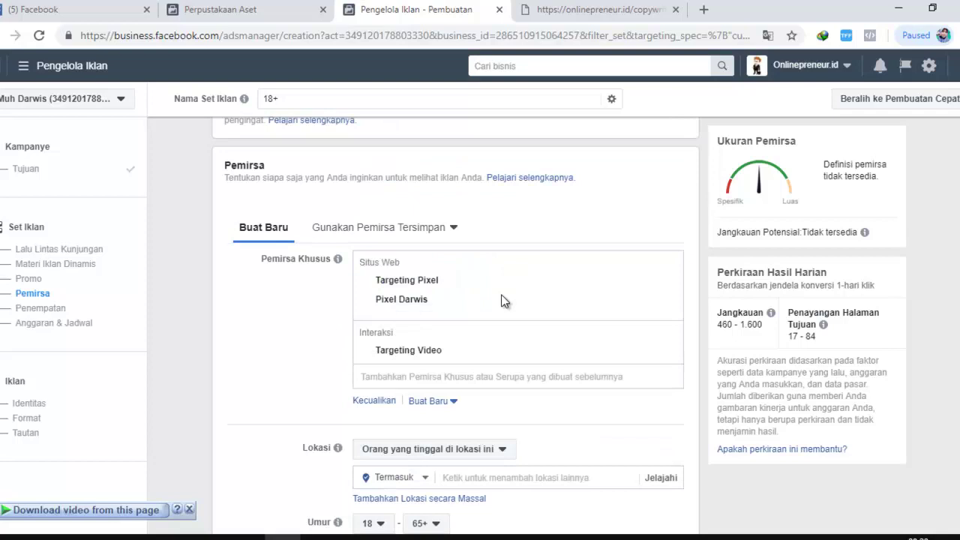
pyautogui.scroll(-1, 502, 301)
pyautogui.scroll(-1, 503, 301)
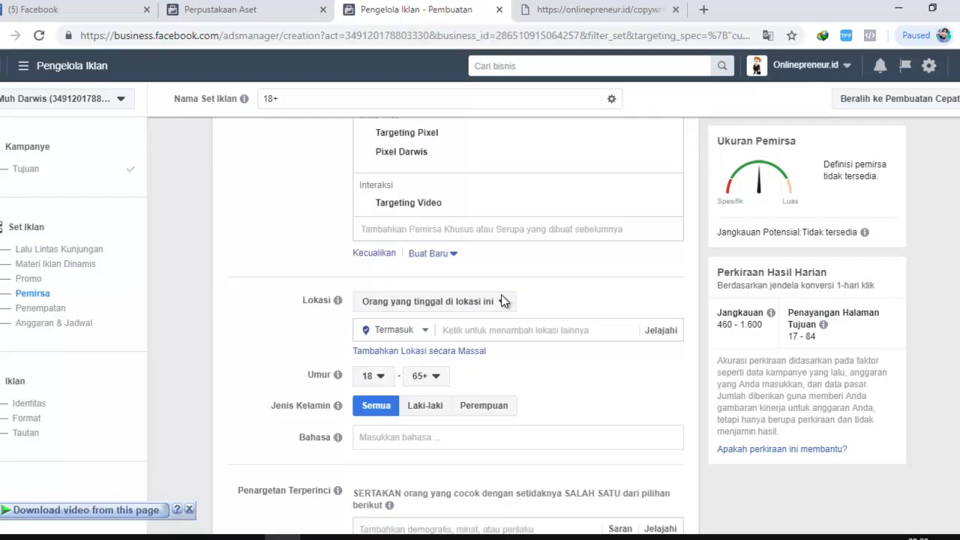
pyautogui.scroll(2, 503, 301)
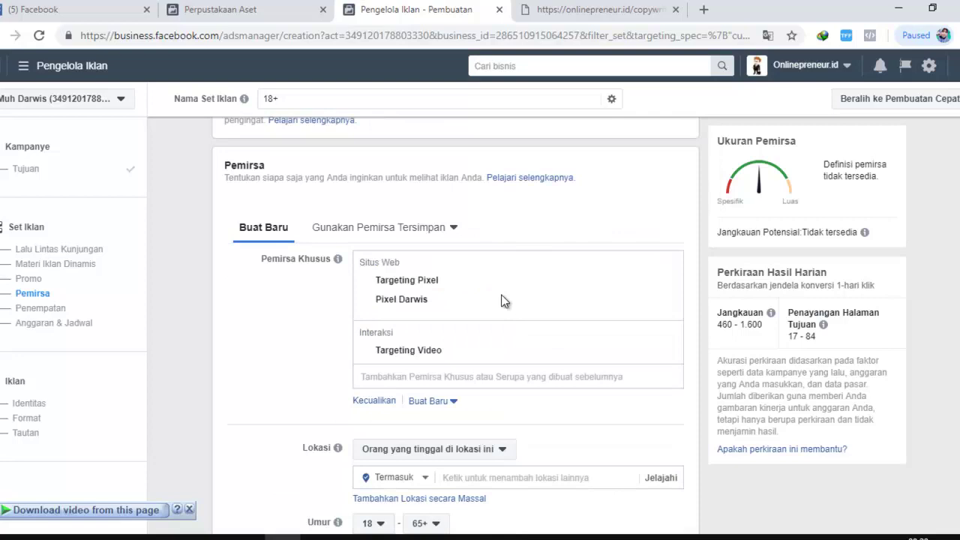
pyautogui.scroll(-2, 502, 301)
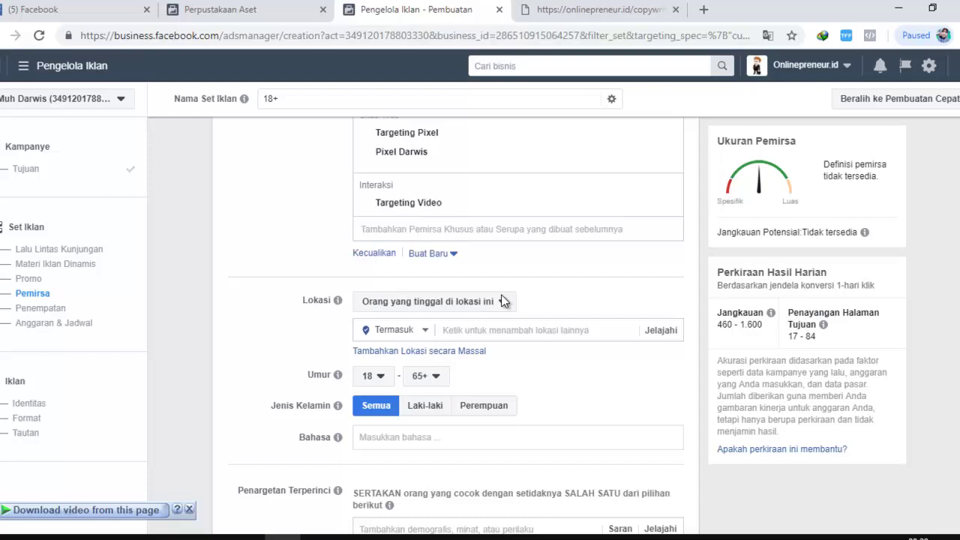
pyautogui.scroll(-2, 502, 300)
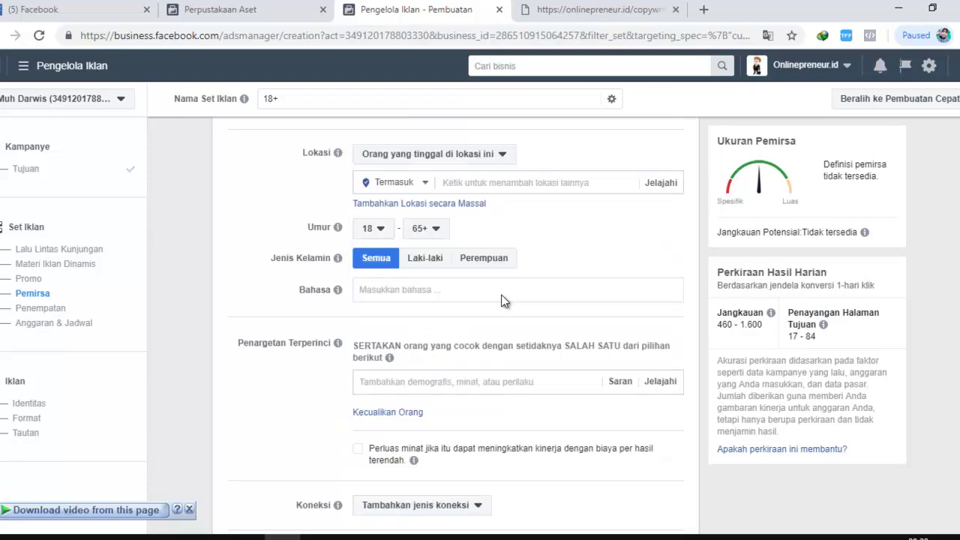
pyautogui.scroll(-4, 504, 300)
pyautogui.scroll(-4, 504, 301)
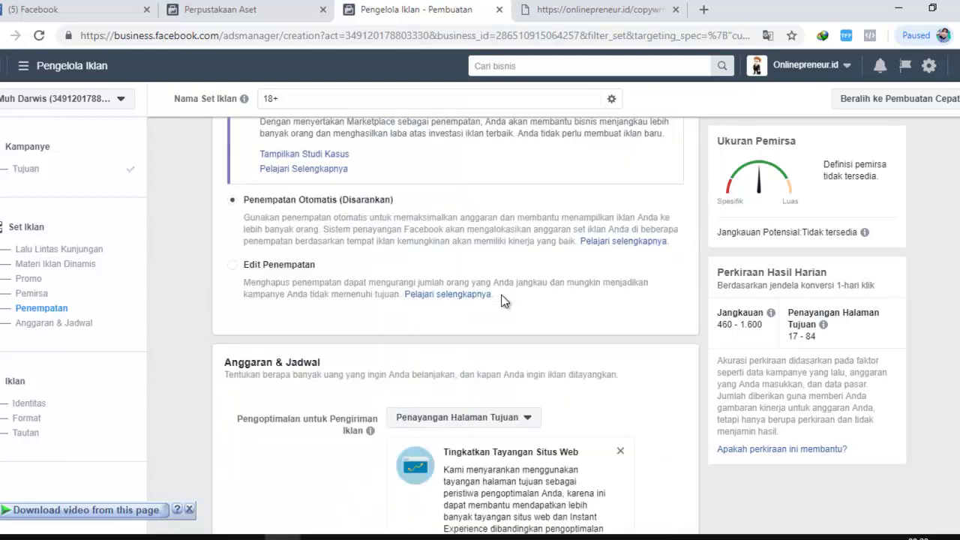
pyautogui.scroll(-2, 504, 301)
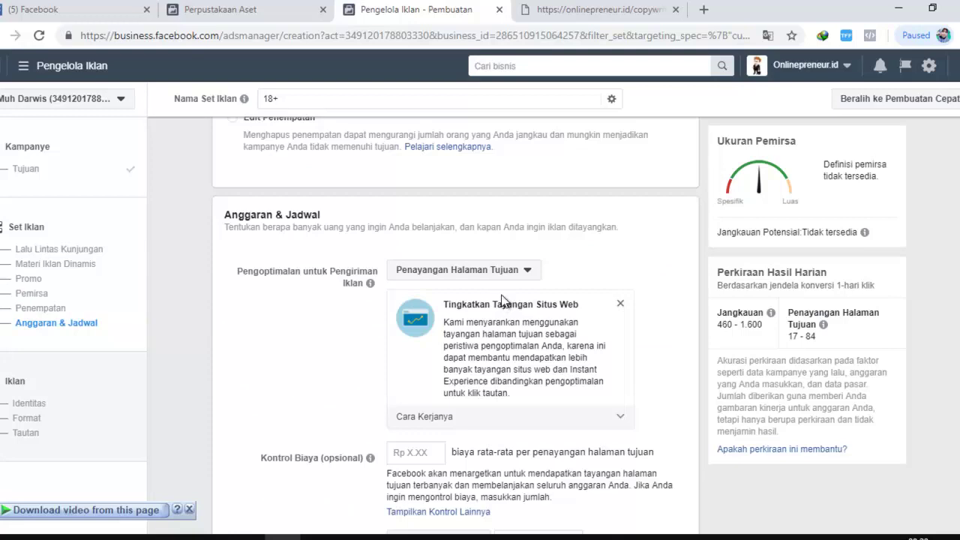